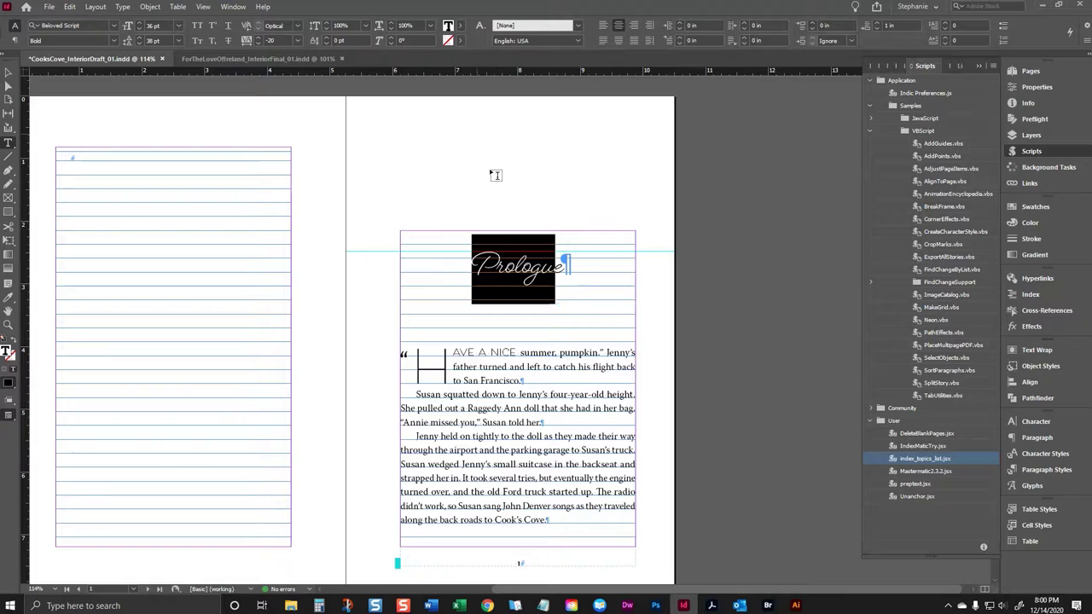
Examine the Prologue heading and its text frame on the chapter's opening page
{"action": "key", "text": "Escape"}
{"action": "key", "text": "Delete"}
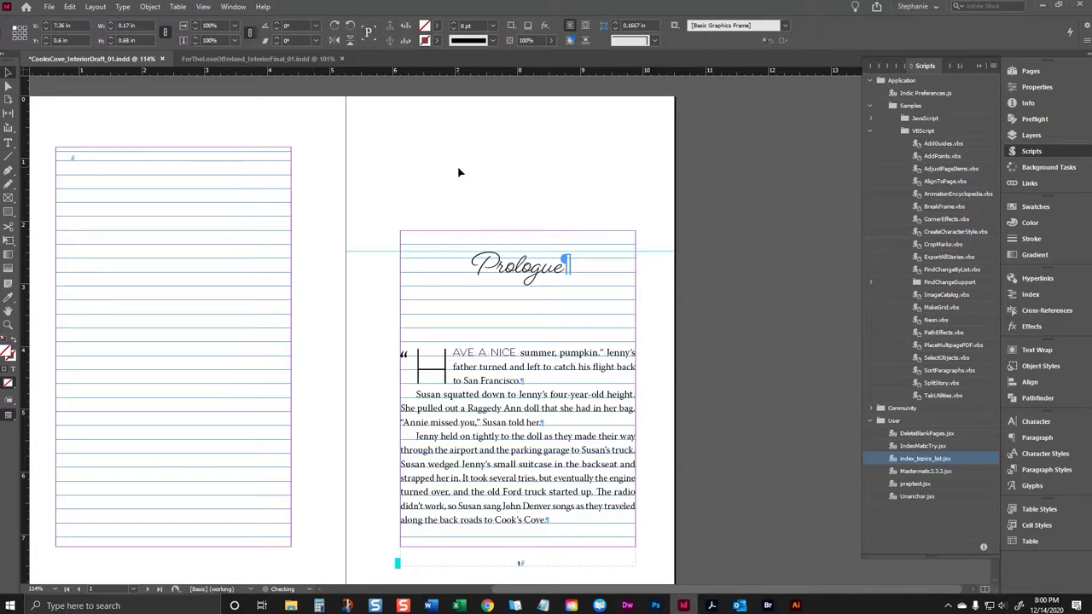
{"action": "double_click", "coordinate": [530, 268]}
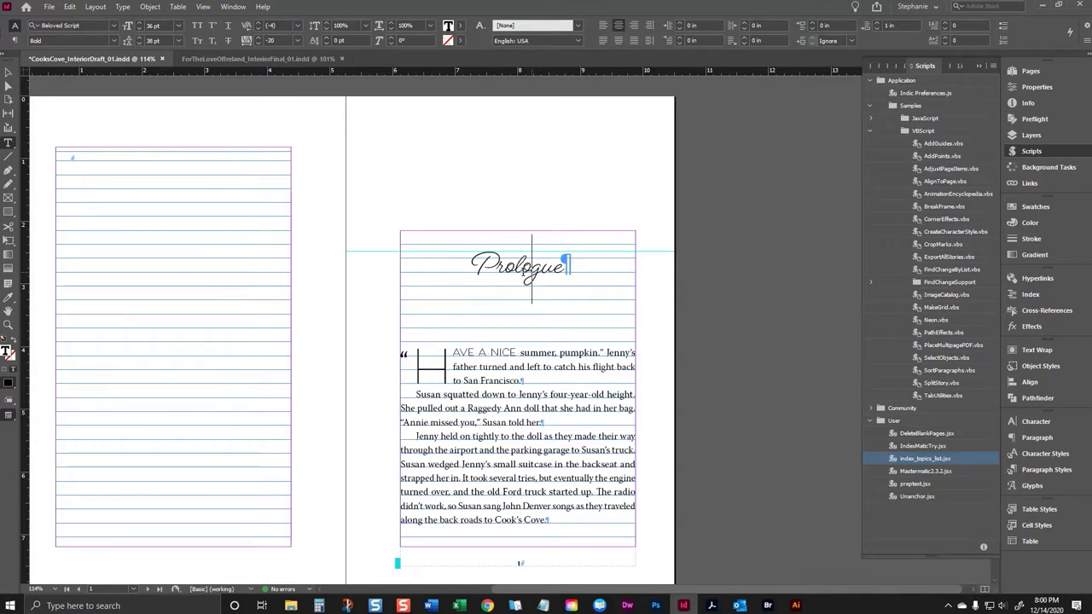
{"action": "key", "text": "Escape"}
{"action": "scroll", "coordinate": [511, 239], "scroll_direction": "down", "scroll_amount": 5}
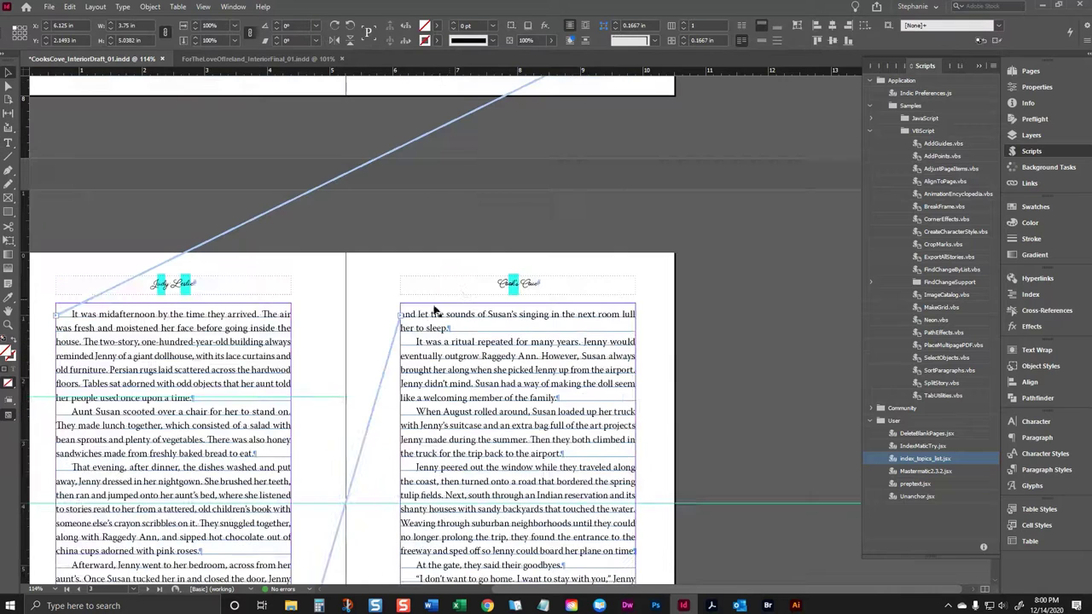
{"action": "scroll", "coordinate": [555, 244], "scroll_direction": "up", "scroll_amount": 5}
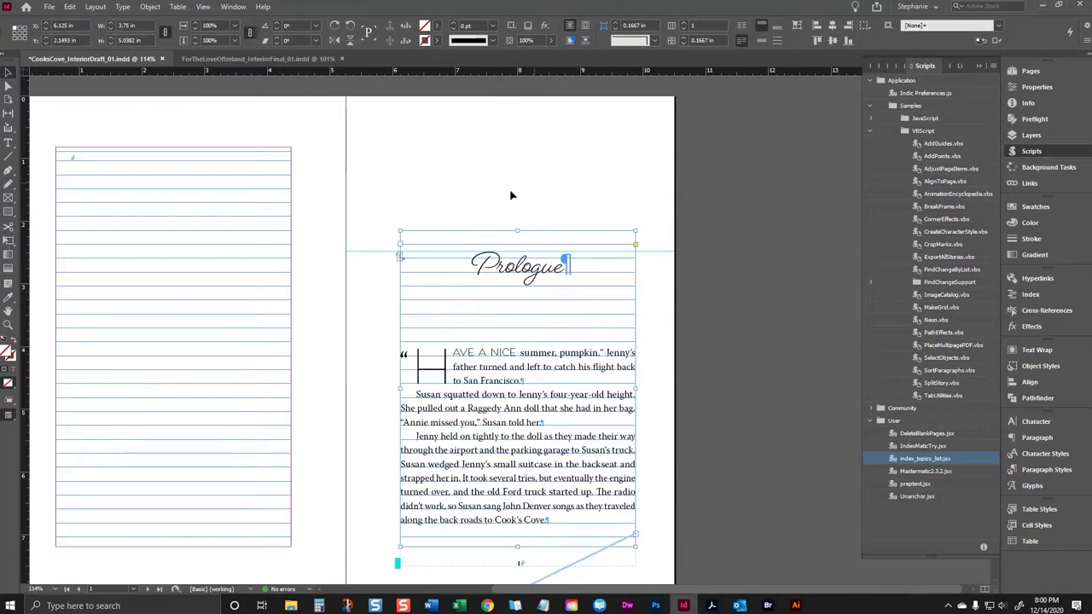
{"action": "left_click", "coordinate": [715, 244]}
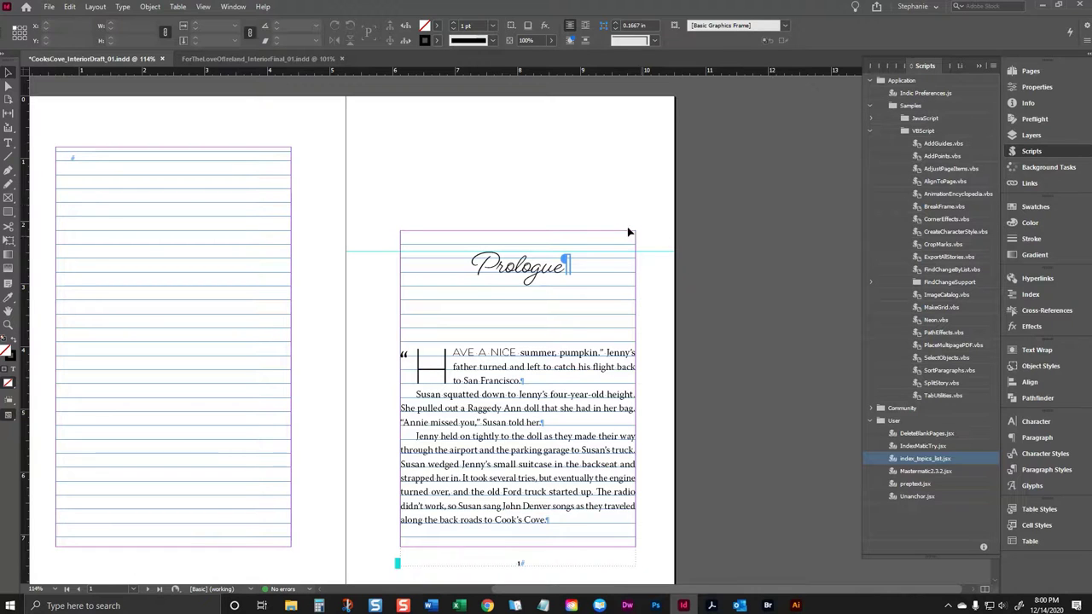
{"action": "left_click", "coordinate": [579, 278]}
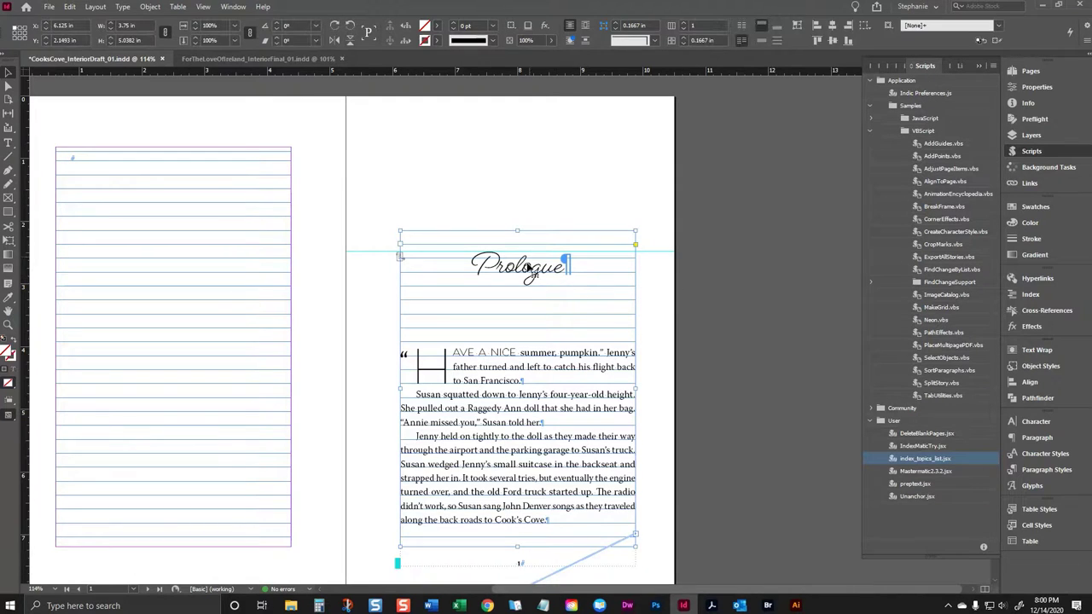
{"action": "double_click", "coordinate": [546, 270]}
{"action": "left_click_drag", "start_coordinate": [573, 269], "coordinate": [447, 271]}
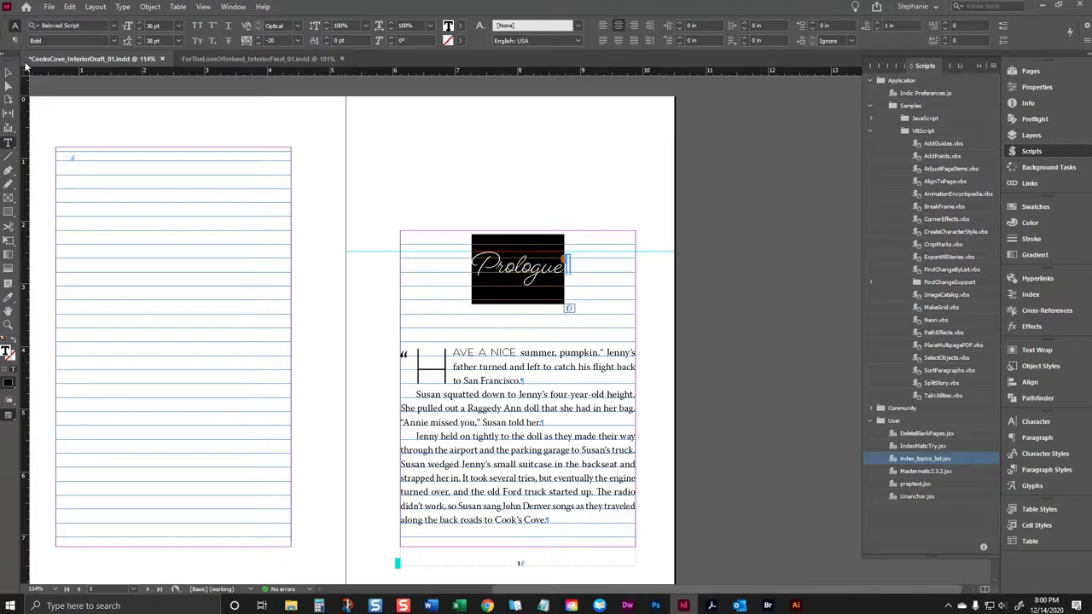
{"action": "key", "text": "Escape"}
{"action": "left_click", "coordinate": [742, 169]}
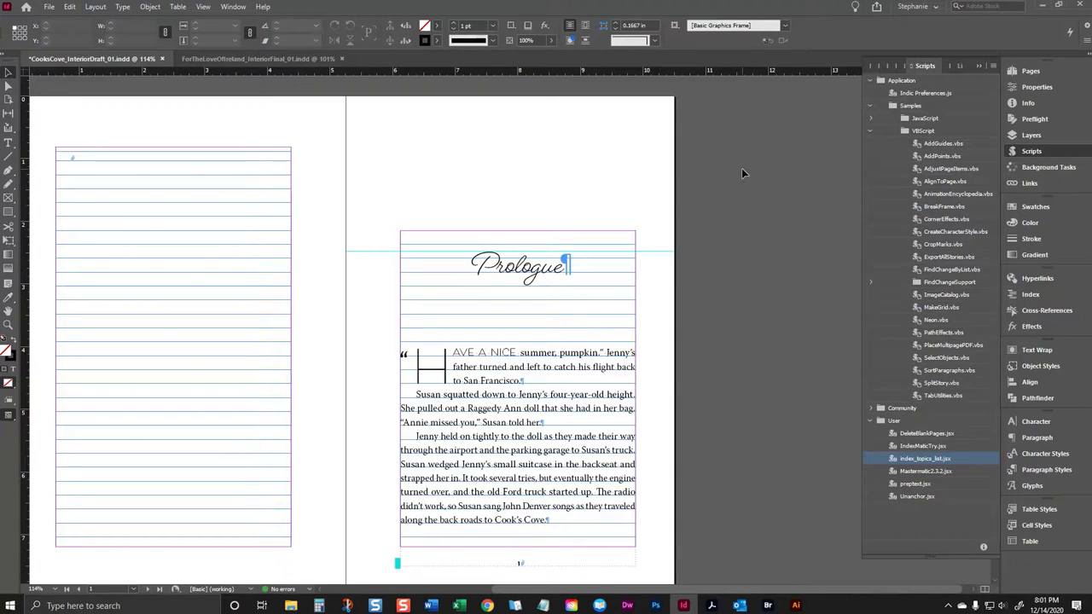
Switch to Chrome and review the Mastermatic product page's price, description and main features, and return to InDesign
{"action": "key", "text": "alt+Tab"}
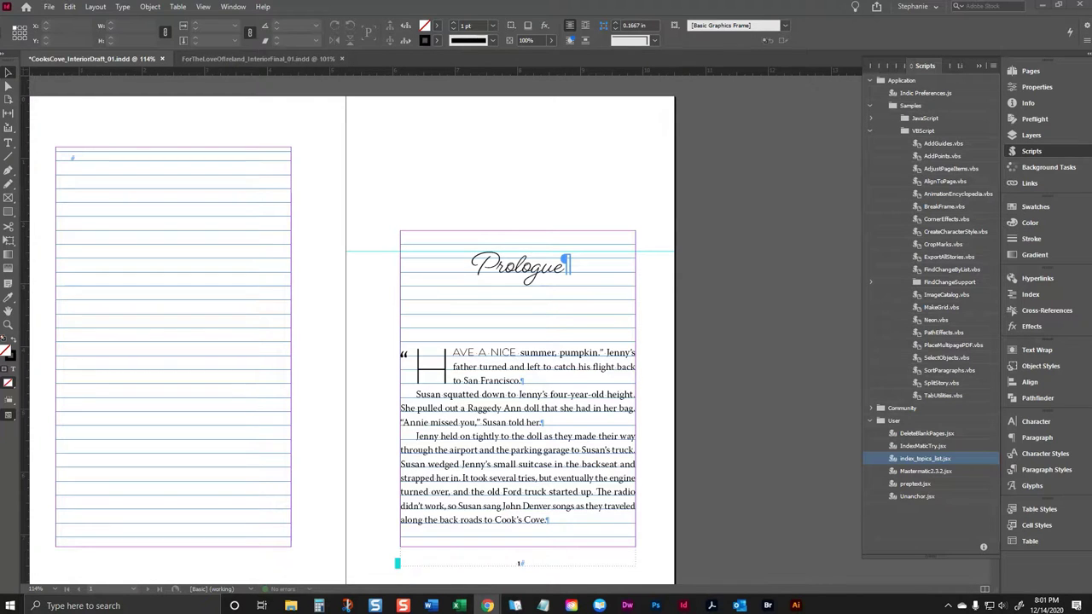
{"action": "left_click_drag", "start_coordinate": [0, 94], "coordinate": [205, 1]}
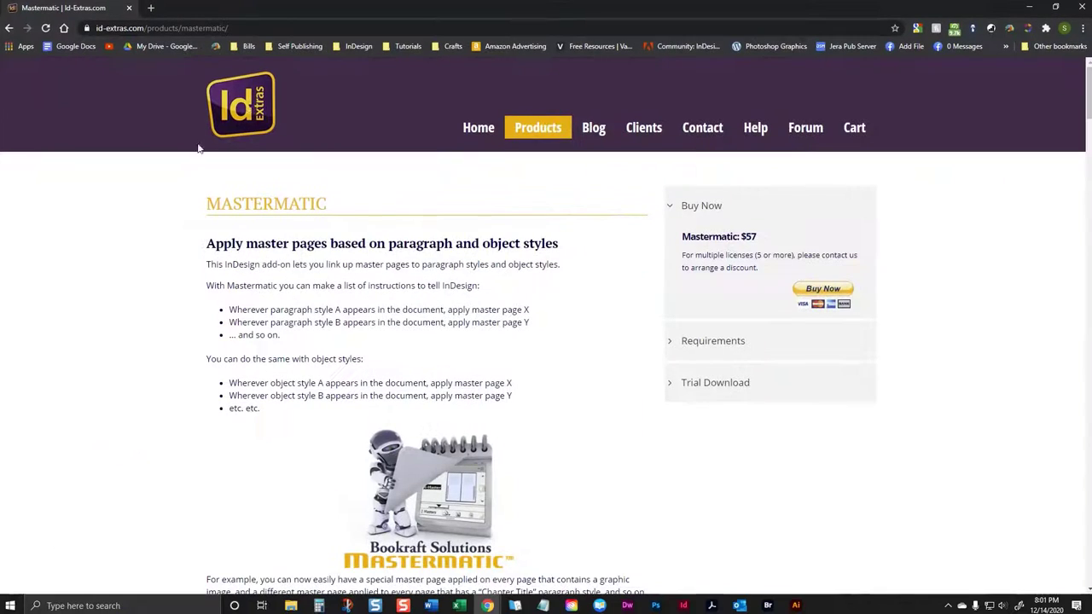
{"action": "mouse_move", "coordinate": [537, 129]}
{"action": "left_click_drag", "start_coordinate": [759, 237], "coordinate": [711, 237]}
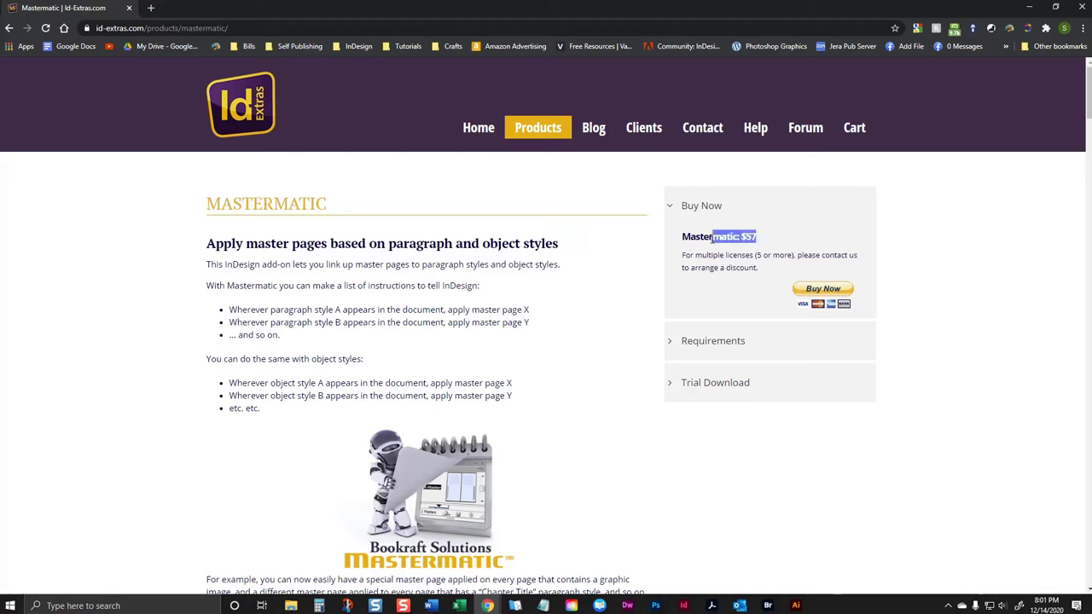
{"action": "scroll", "coordinate": [346, 234], "scroll_direction": "down", "scroll_amount": 10}
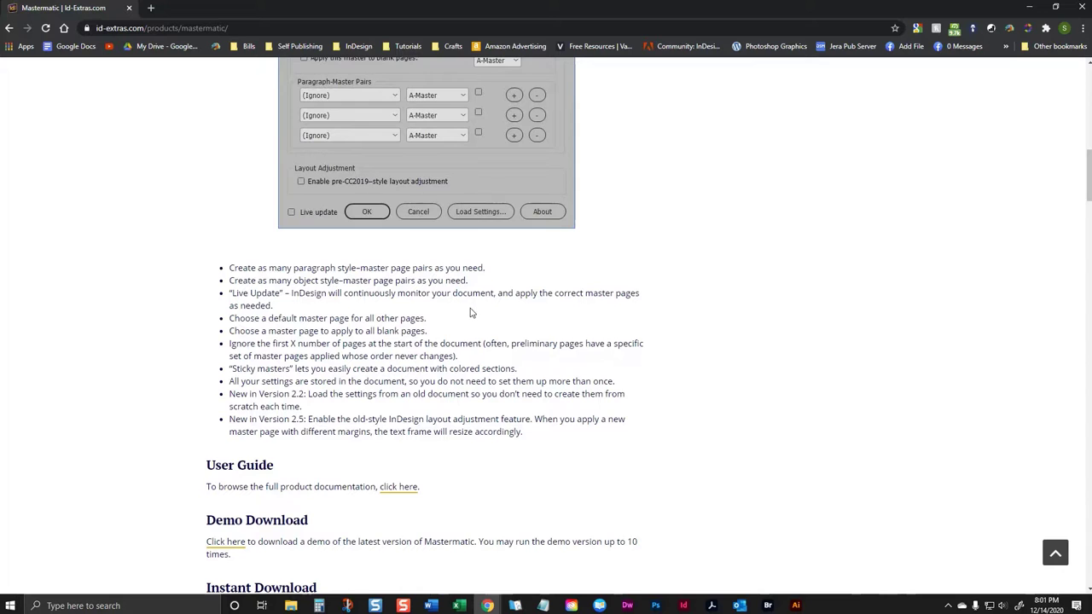
{"action": "scroll", "coordinate": [472, 313], "scroll_direction": "up", "scroll_amount": 5}
{"action": "scroll", "coordinate": [506, 298], "scroll_direction": "up", "scroll_amount": 3}
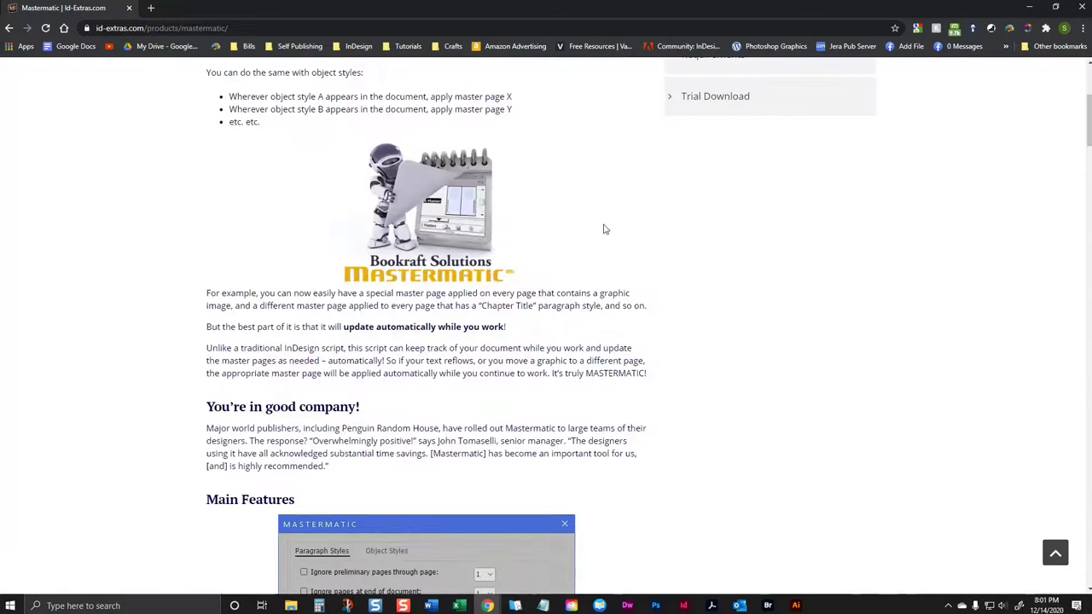
{"action": "scroll", "coordinate": [656, 286], "scroll_direction": "down", "scroll_amount": 1}
{"action": "scroll", "coordinate": [656, 288], "scroll_direction": "down", "scroll_amount": 2}
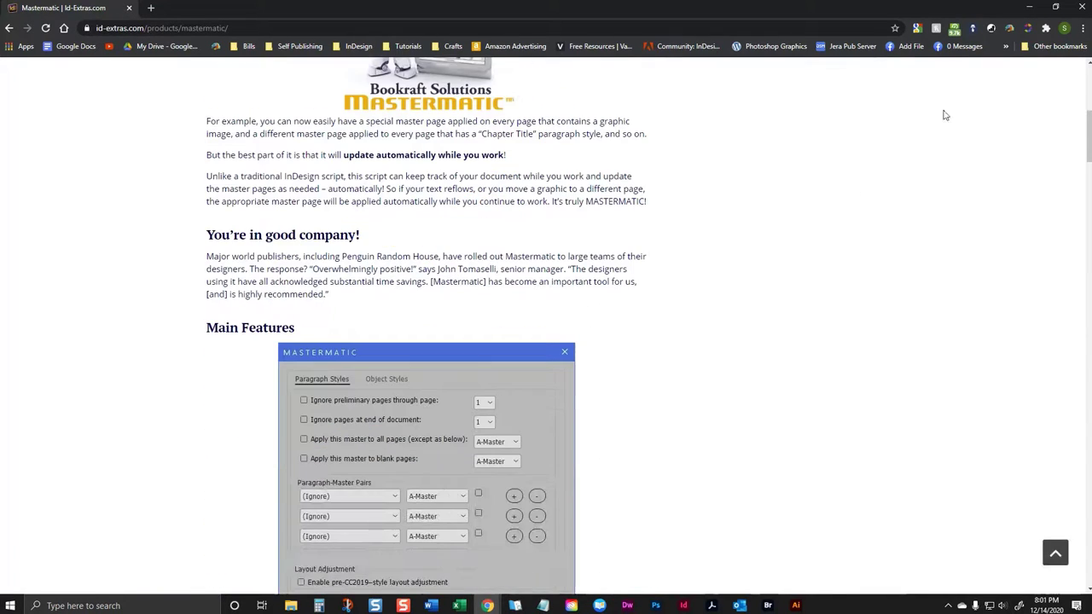
{"action": "left_click", "coordinate": [1030, 7]}
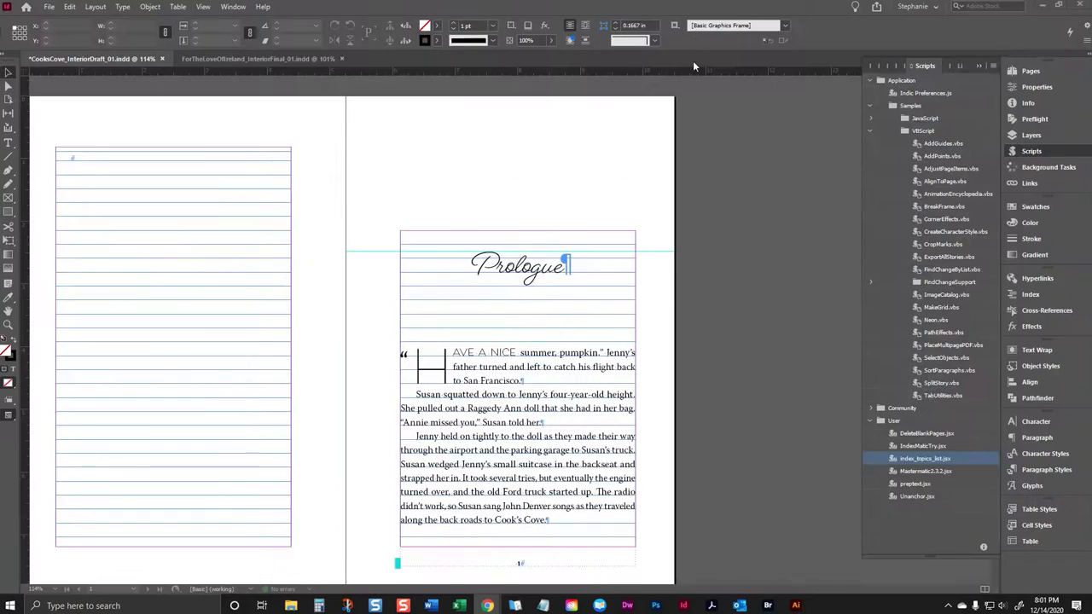
Redefine the BookTitle paragraph style from the current formatting of the "Cook's Cove" title on the title page
{"action": "scroll", "coordinate": [624, 186], "scroll_direction": "up", "scroll_amount": 10}
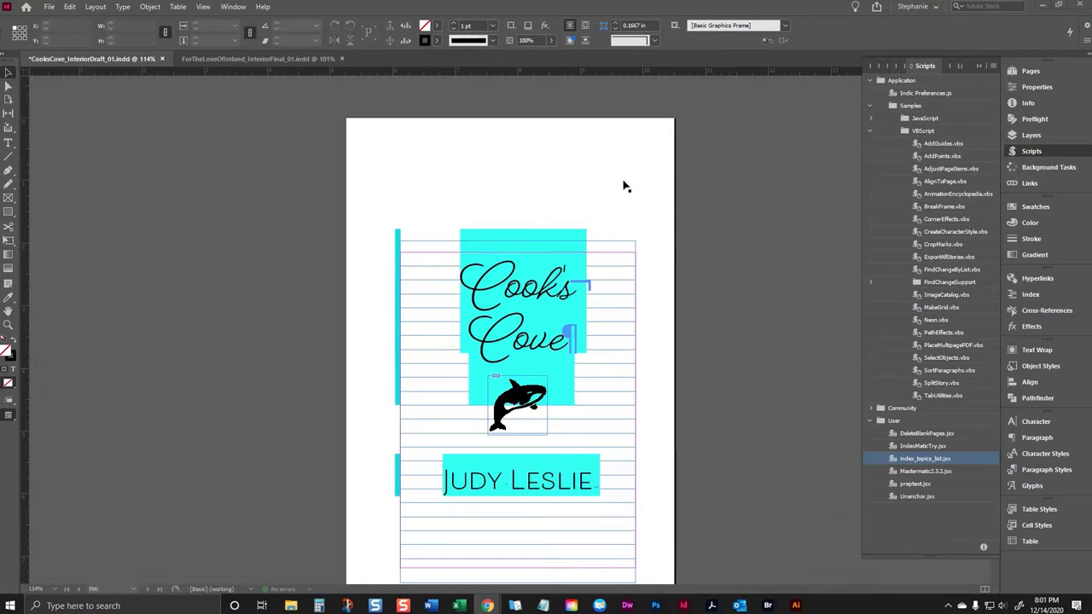
{"action": "scroll", "coordinate": [629, 202], "scroll_direction": "down", "scroll_amount": 8}
{"action": "scroll", "coordinate": [631, 209], "scroll_direction": "up", "scroll_amount": 2}
{"action": "scroll", "coordinate": [631, 213], "scroll_direction": "up", "scroll_amount": 5}
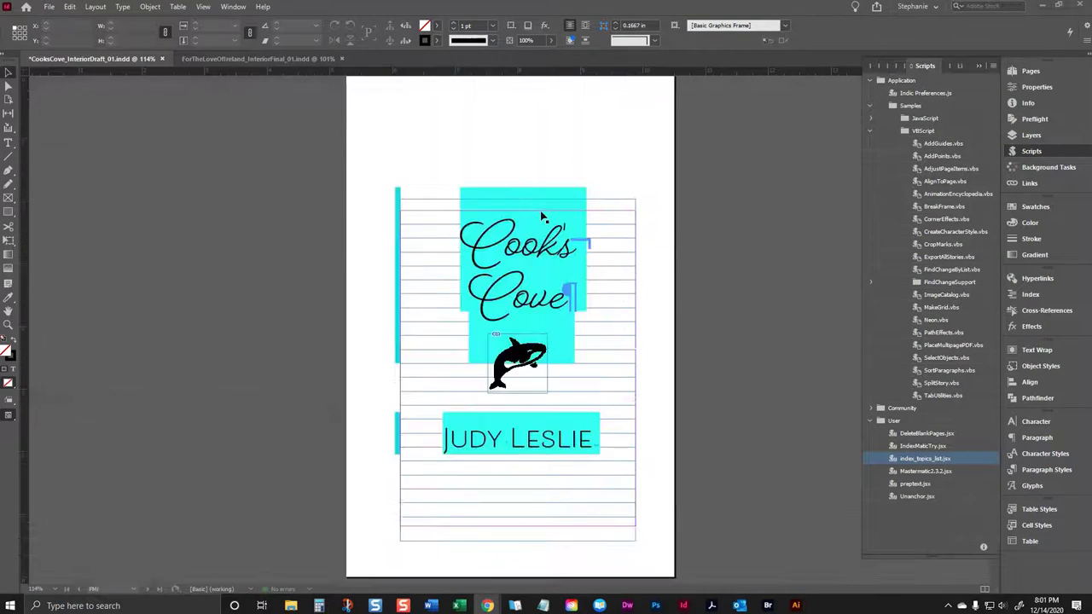
{"action": "double_click", "coordinate": [512, 214]}
{"action": "left_click", "coordinate": [1050, 470]}
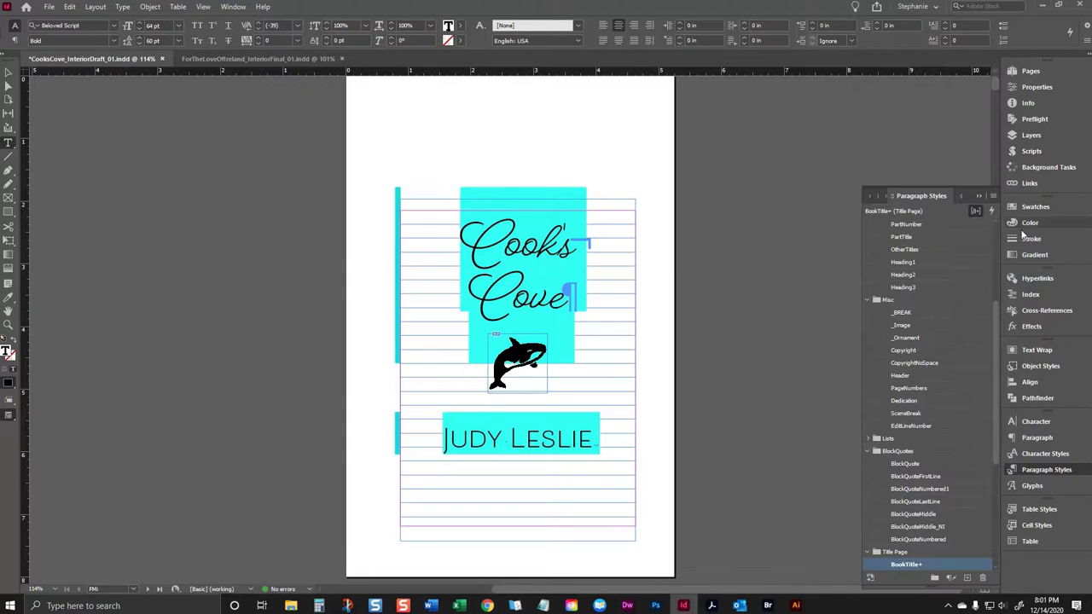
{"action": "left_click", "coordinate": [992, 195]}
{"action": "left_click", "coordinate": [817, 242]}
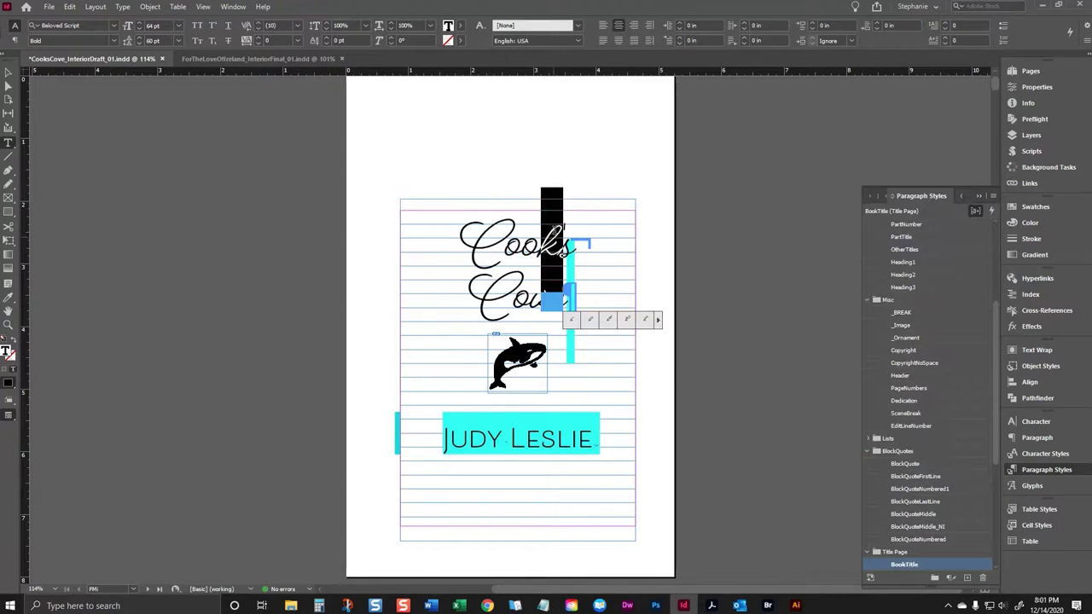
Set the tracking of the selected "k" in the title word "Cook's" to 130
{"action": "left_click", "coordinate": [295, 41]}
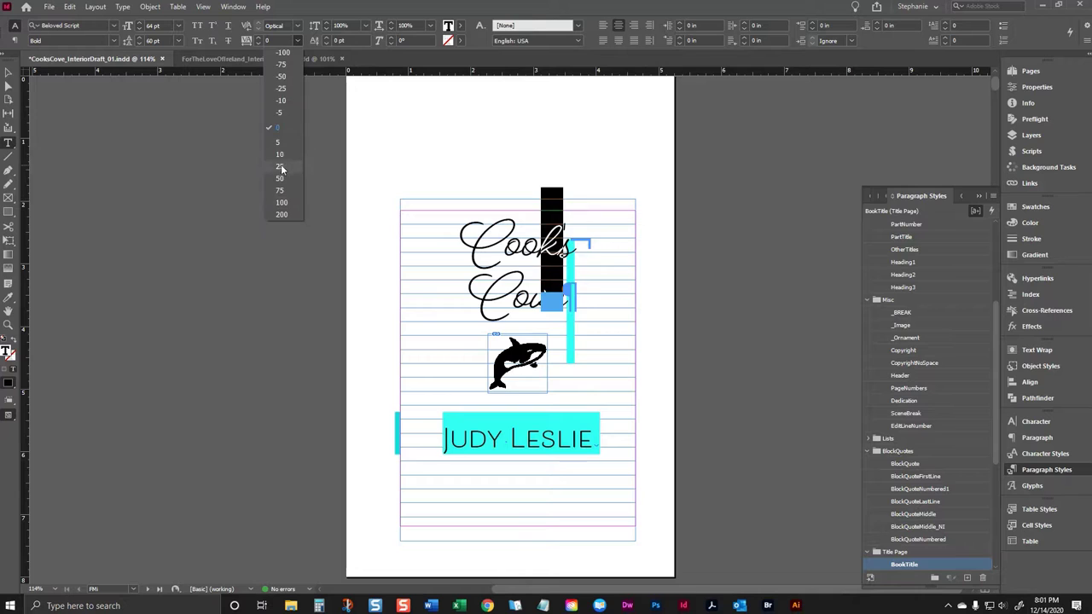
{"action": "left_click", "coordinate": [284, 167]}
{"action": "left_click", "coordinate": [257, 38]}
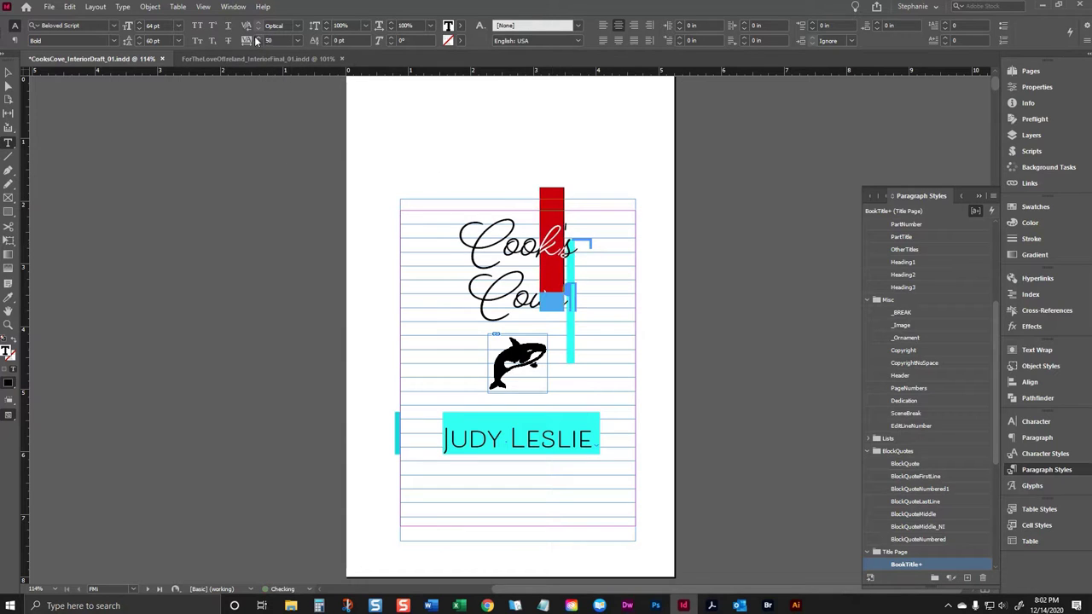
{"action": "left_click", "coordinate": [257, 39]}
{"action": "left_click", "coordinate": [257, 39]}
{"action": "left_click", "coordinate": [258, 39]}
{"action": "left_click", "coordinate": [257, 38]}
{"action": "left_click", "coordinate": [258, 38]}
{"action": "left_click", "coordinate": [257, 38]}
{"action": "left_click", "coordinate": [258, 38]}
{"action": "left_click", "coordinate": [475, 255]}
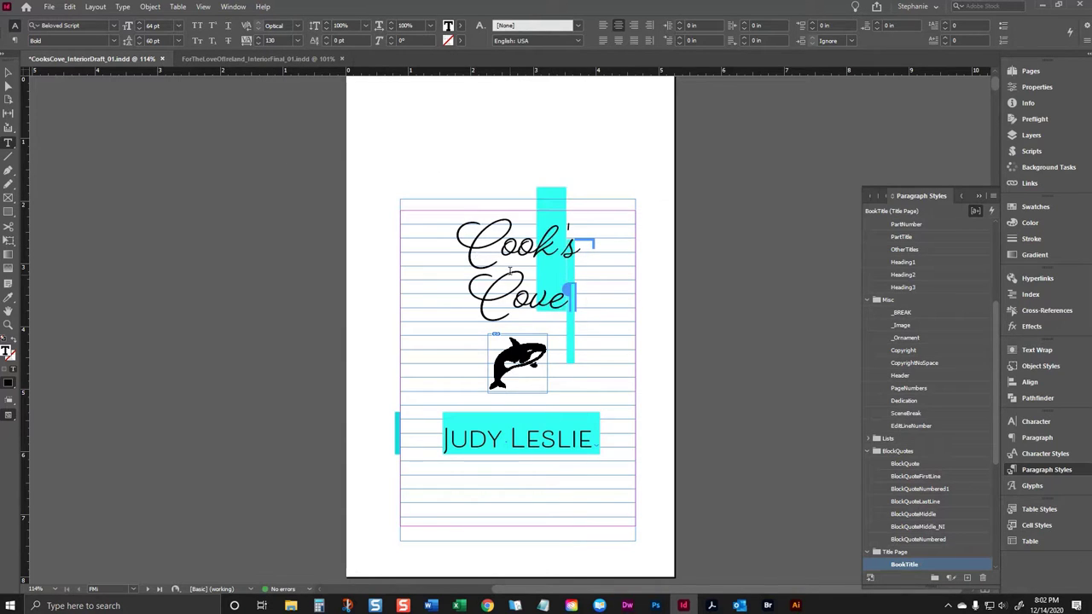
Redefine the Author paragraph style from the author name's formatting on the title page
{"action": "left_click", "coordinate": [526, 437]}
{"action": "left_click", "coordinate": [986, 196]}
Examine the styling of the Prologue chapter title and its opening drop-cap paragraph
{"action": "scroll", "coordinate": [588, 350], "scroll_direction": "down", "scroll_amount": 15}
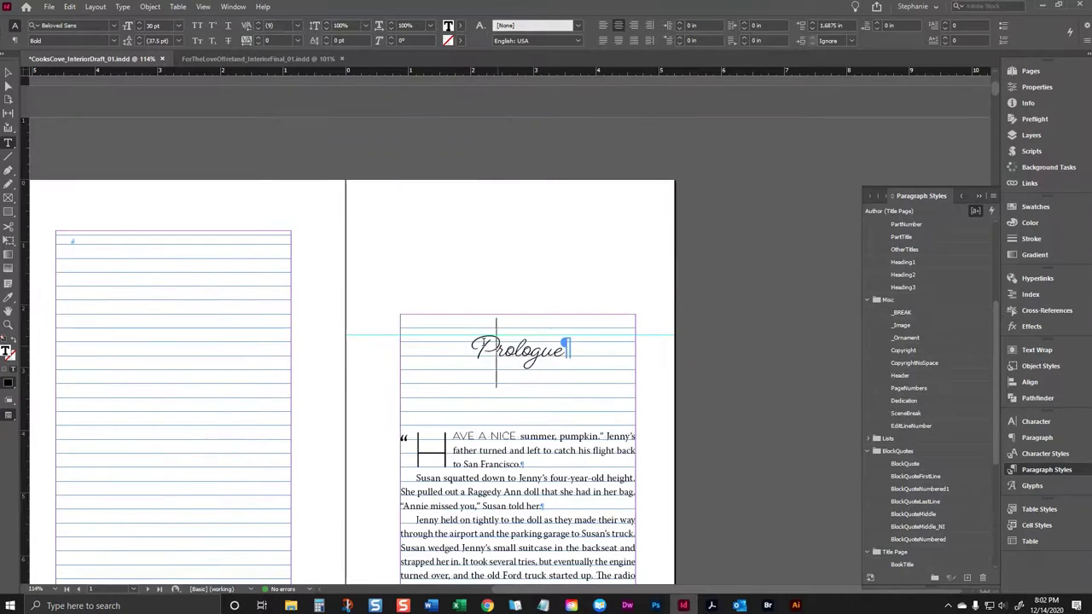
{"action": "triple_click", "coordinate": [589, 350]}
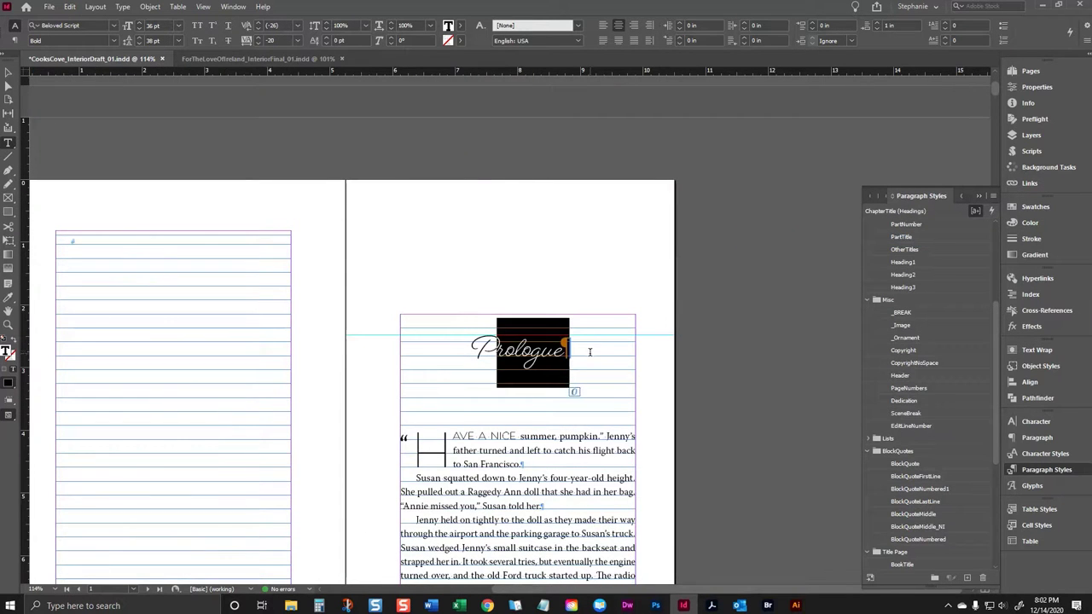
{"action": "scroll", "coordinate": [589, 349], "scroll_direction": "down", "scroll_amount": 5}
{"action": "left_click", "coordinate": [418, 141]}
{"action": "left_click_drag", "start_coordinate": [419, 143], "coordinate": [547, 162]}
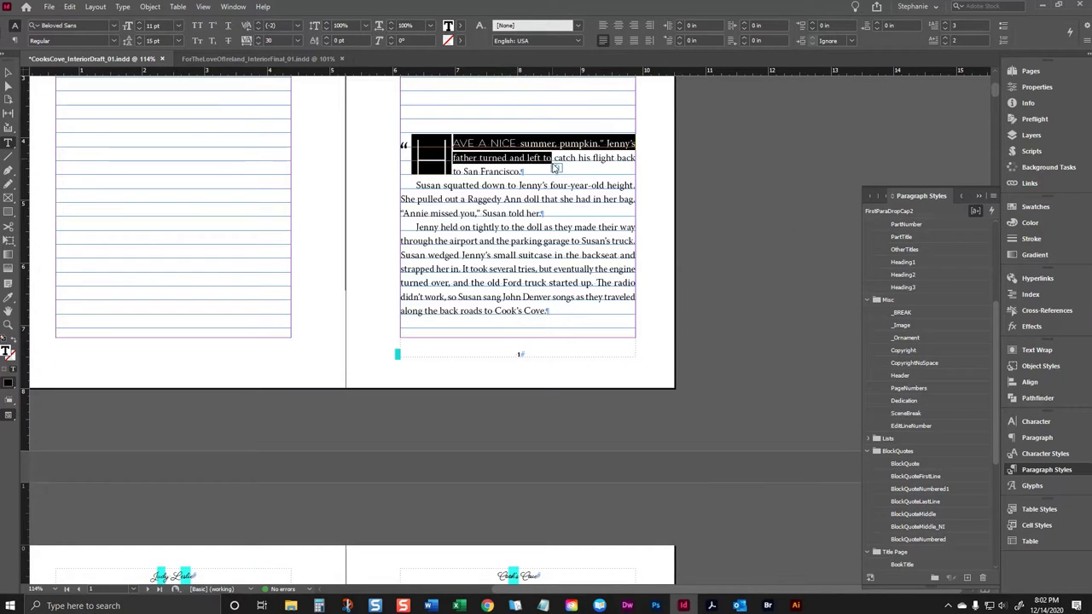
{"action": "right_click", "coordinate": [546, 163]}
{"action": "left_click_drag", "start_coordinate": [418, 145], "coordinate": [488, 148]}
Review the scene-break ornaments, chapter openings, running headers and blank pages throughout the book's interior
{"action": "scroll", "coordinate": [487, 166], "scroll_direction": "down", "scroll_amount": 6}
{"action": "scroll", "coordinate": [488, 170], "scroll_direction": "down", "scroll_amount": 10}
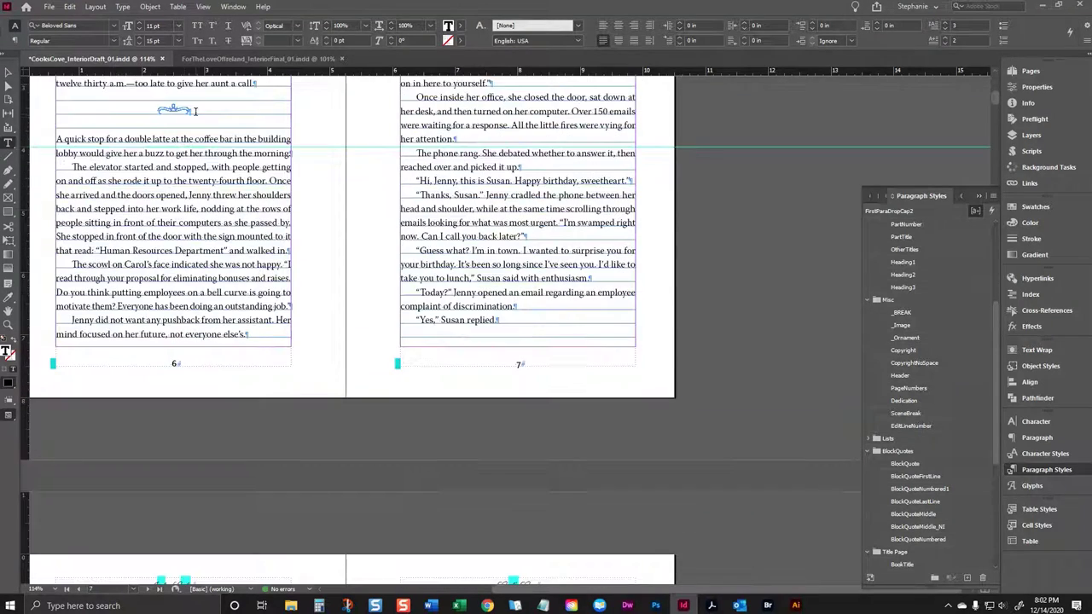
{"action": "double_click", "coordinate": [196, 110]}
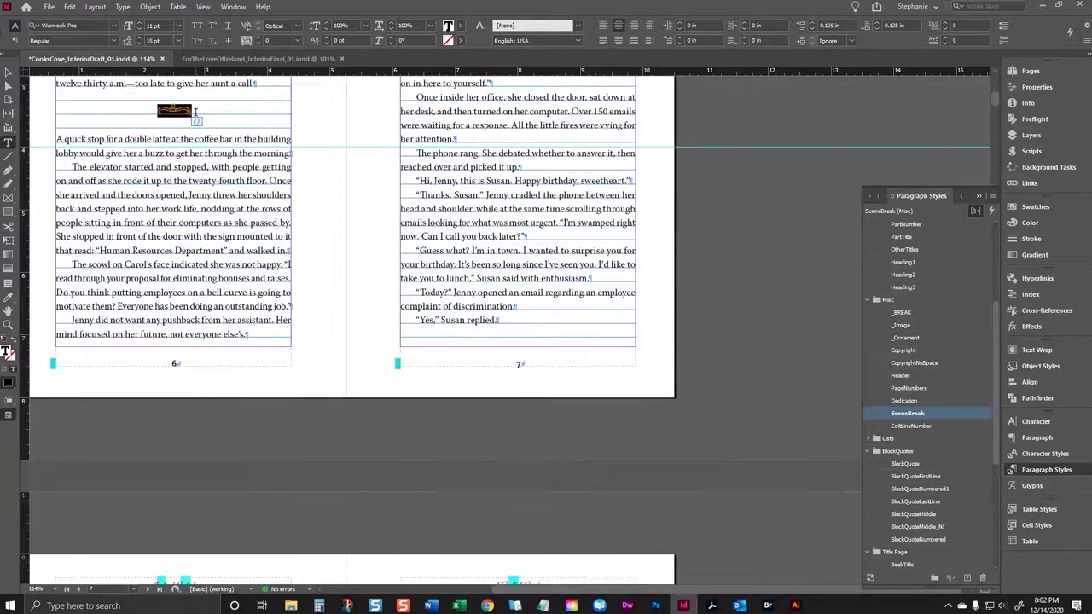
{"action": "left_click", "coordinate": [573, 206]}
{"action": "scroll", "coordinate": [573, 207], "scroll_direction": "down", "scroll_amount": 10}
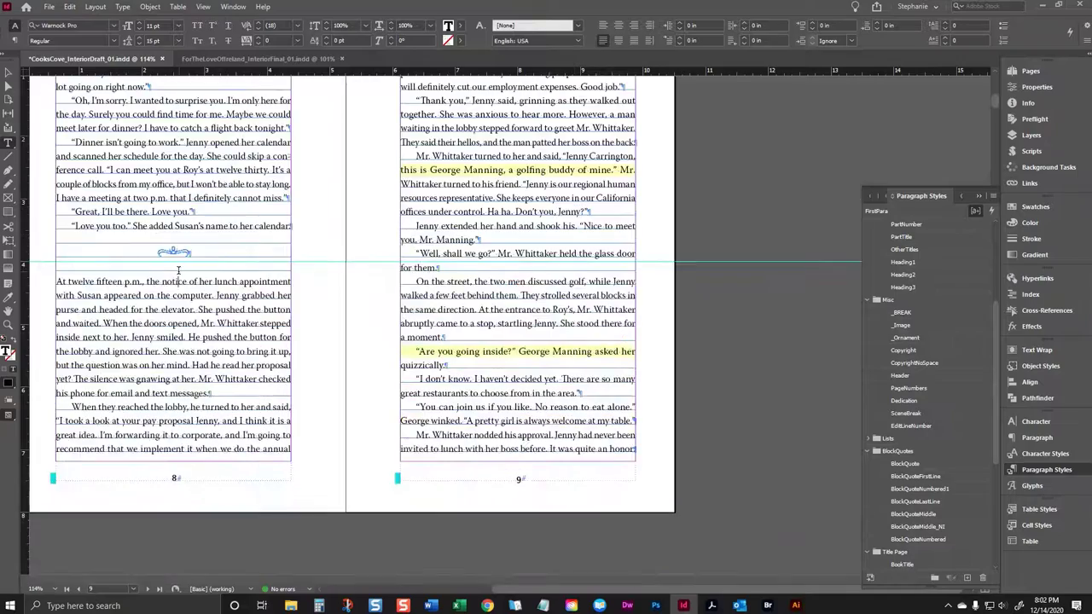
{"action": "scroll", "coordinate": [507, 243], "scroll_direction": "down", "scroll_amount": 20}
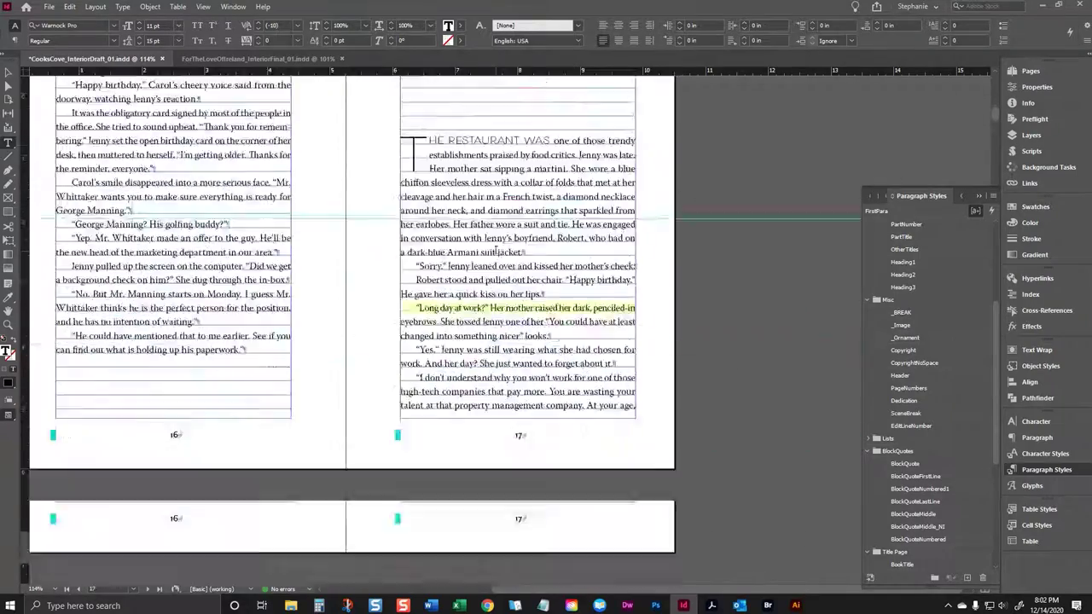
{"action": "scroll", "coordinate": [495, 250], "scroll_direction": "down", "scroll_amount": 20}
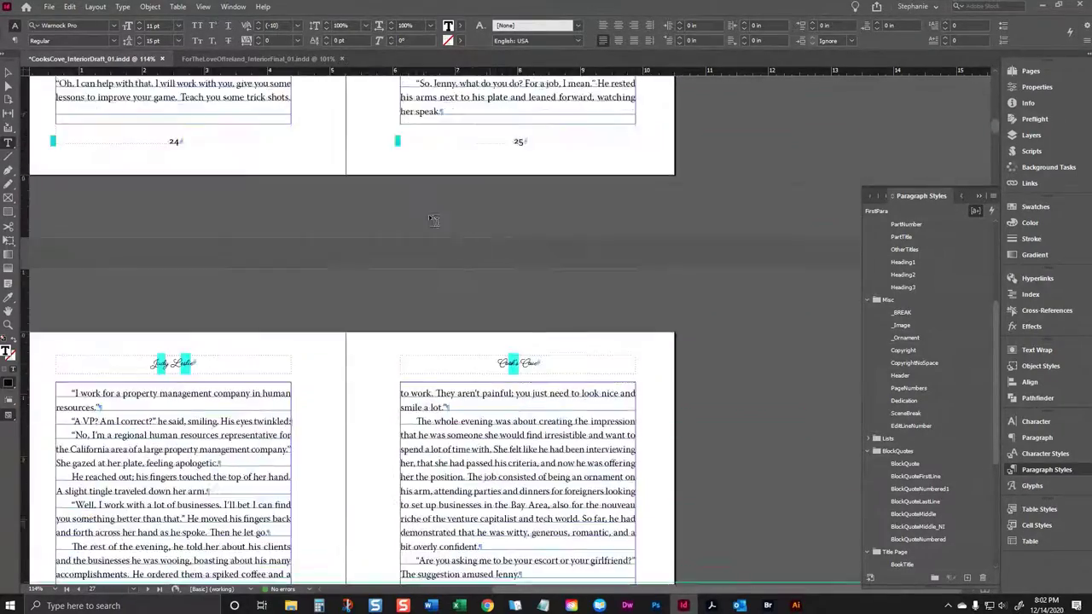
{"action": "scroll", "coordinate": [456, 220], "scroll_direction": "down", "scroll_amount": 20}
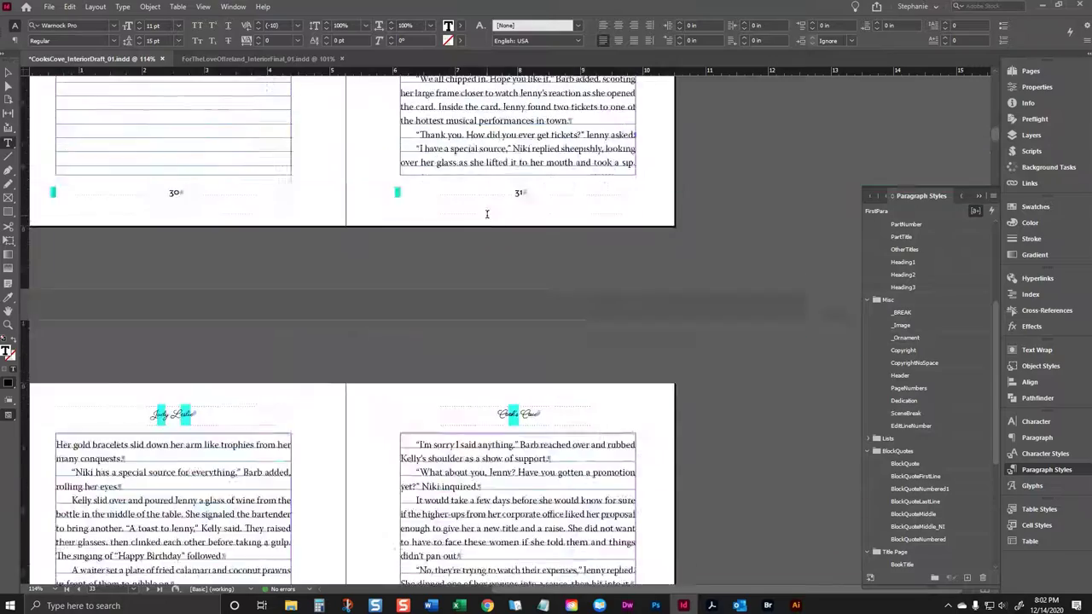
{"action": "scroll", "coordinate": [494, 221], "scroll_direction": "down", "scroll_amount": 20}
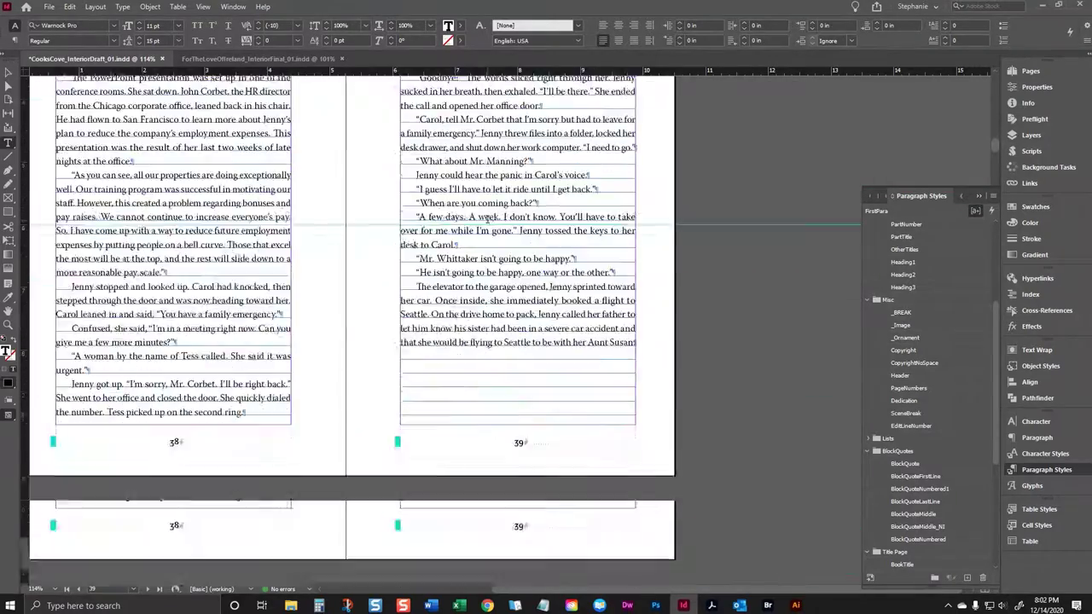
{"action": "scroll", "coordinate": [510, 220], "scroll_direction": "down", "scroll_amount": 20}
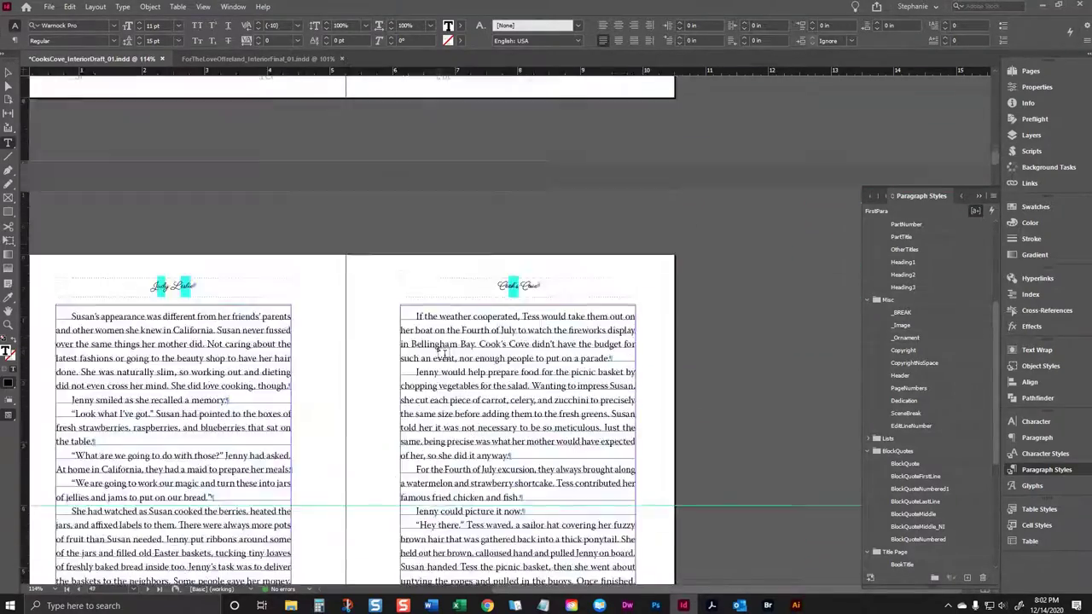
{"action": "scroll", "coordinate": [437, 347], "scroll_direction": "down", "scroll_amount": 20}
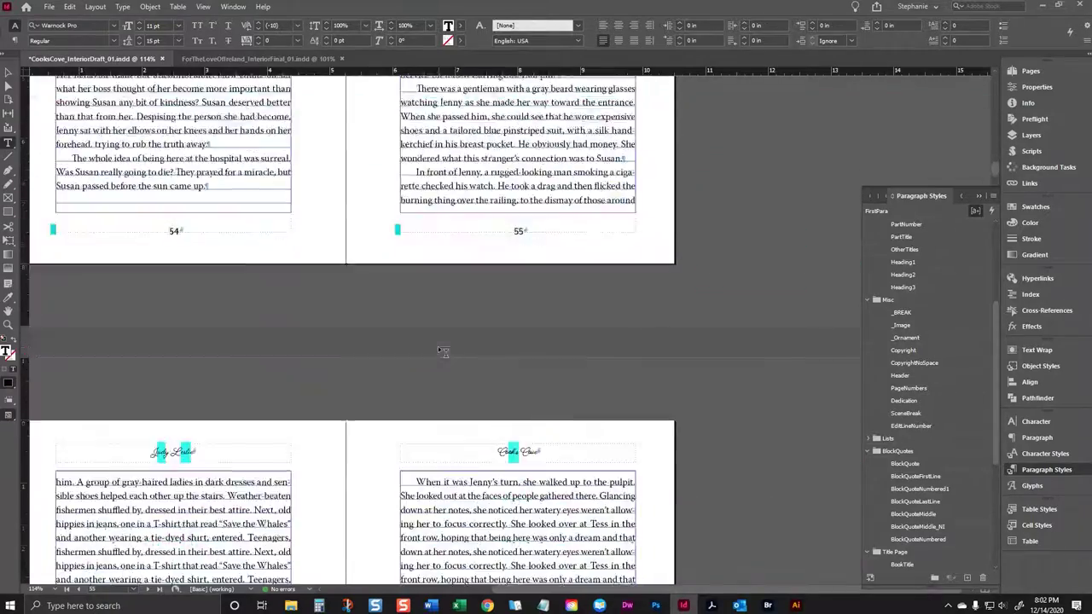
{"action": "scroll", "coordinate": [441, 351], "scroll_direction": "down", "scroll_amount": 20}
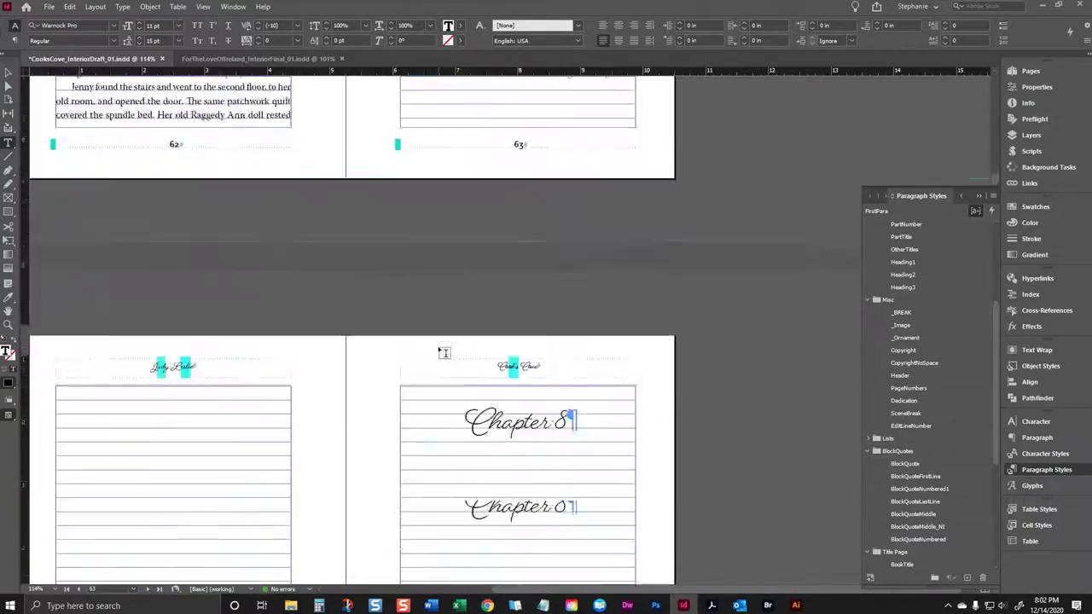
{"action": "scroll", "coordinate": [442, 351], "scroll_direction": "down", "scroll_amount": 20}
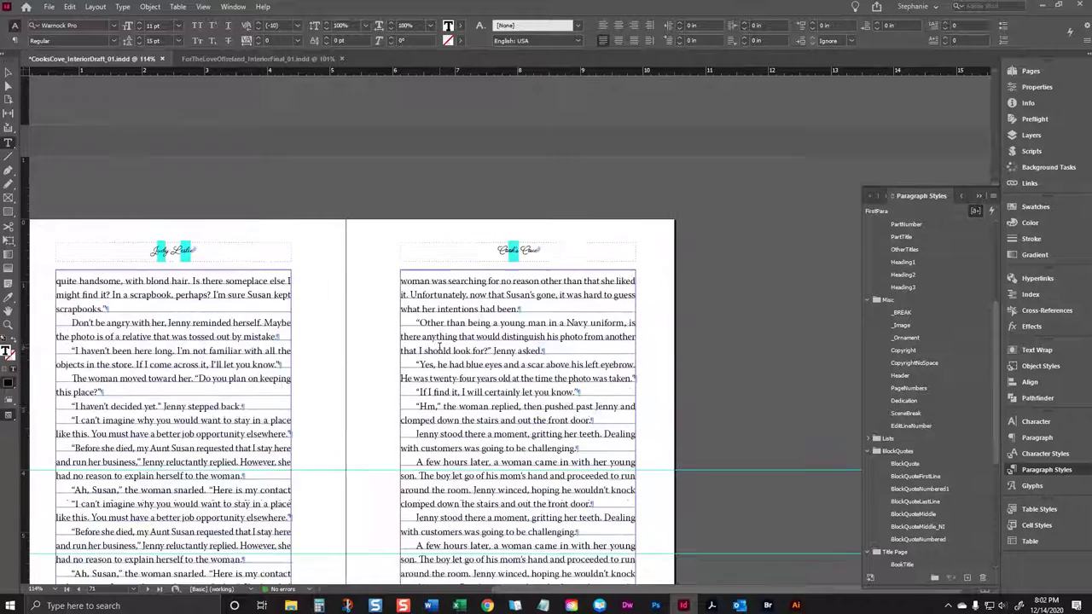
Return to the title page and view the contents of the User scripts' Scripts Panel folder in File Explorer
{"action": "key", "text": "Escape"}
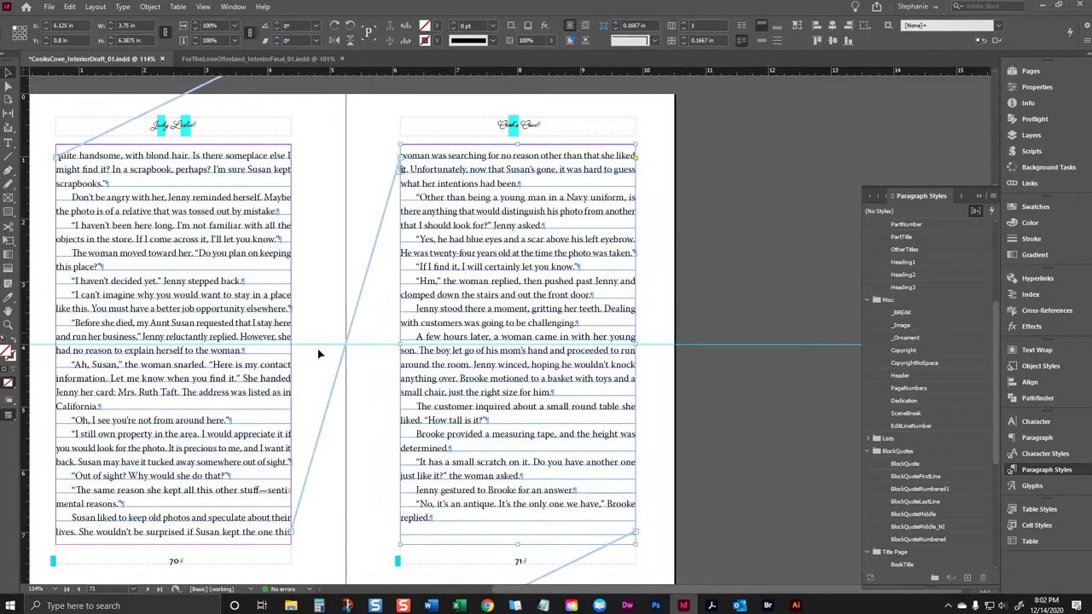
{"action": "left_click", "coordinate": [66, 588]}
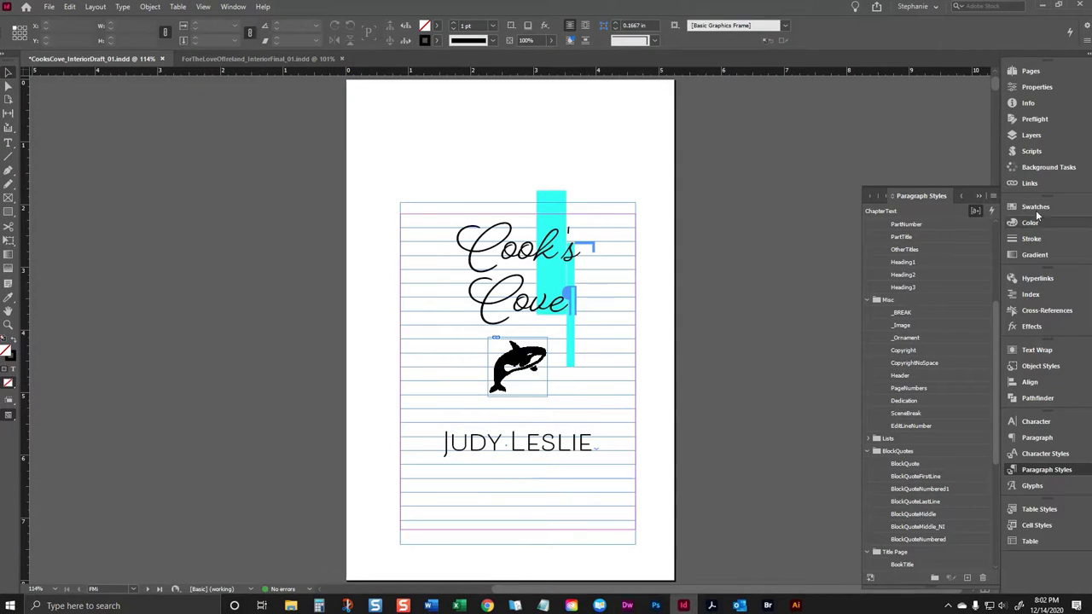
{"action": "left_click", "coordinate": [1030, 151]}
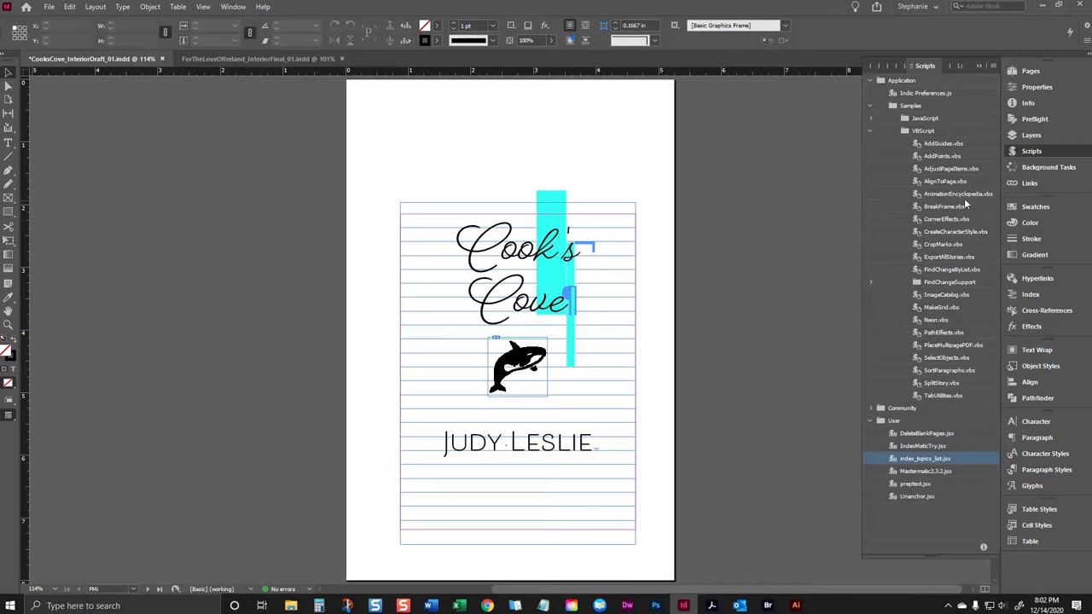
{"action": "right_click", "coordinate": [892, 423]}
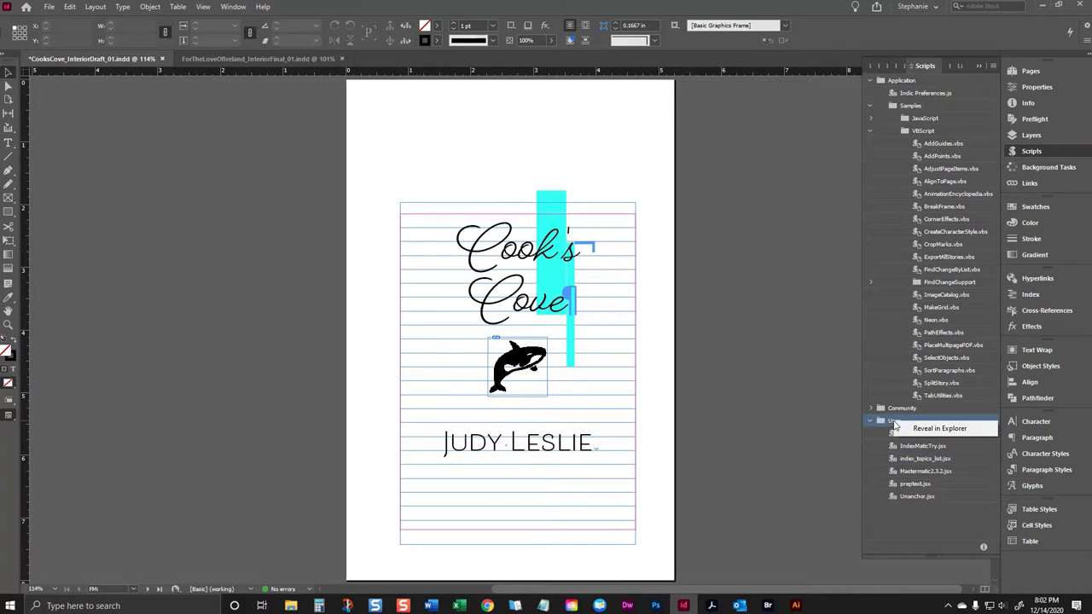
{"action": "left_click", "coordinate": [912, 429]}
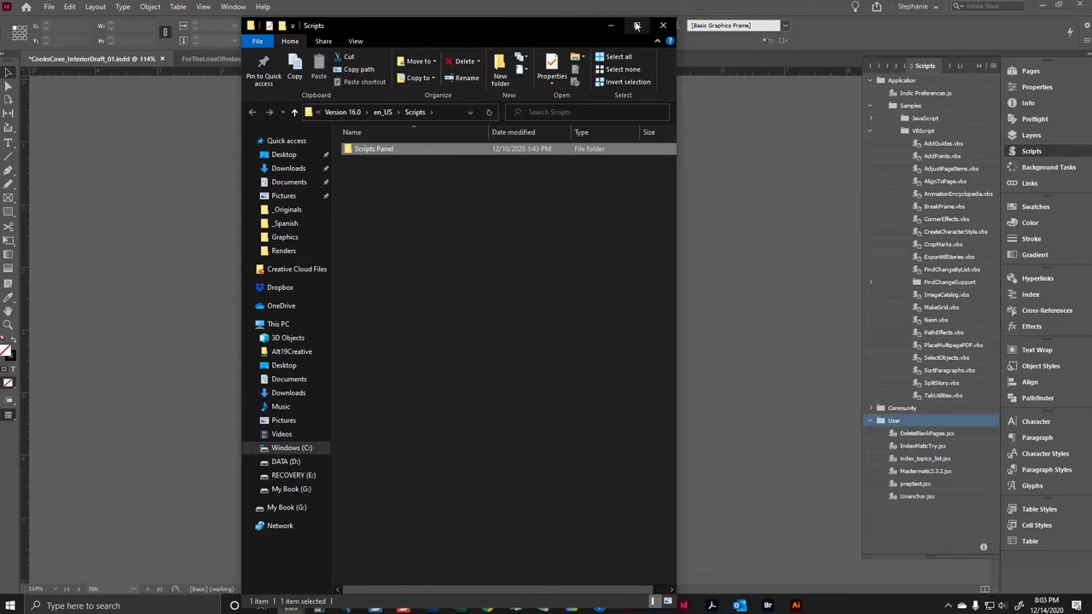
{"action": "left_click", "coordinate": [635, 25]}
{"action": "double_click", "coordinate": [227, 126]}
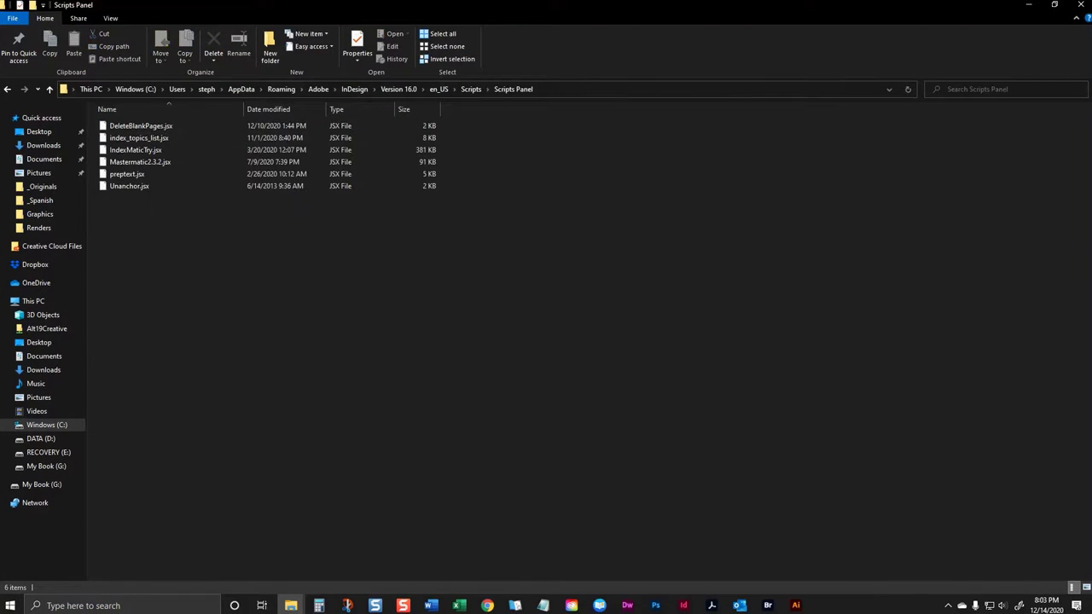
{"action": "left_click", "coordinate": [1028, 5]}
{"action": "right_click", "coordinate": [938, 420]}
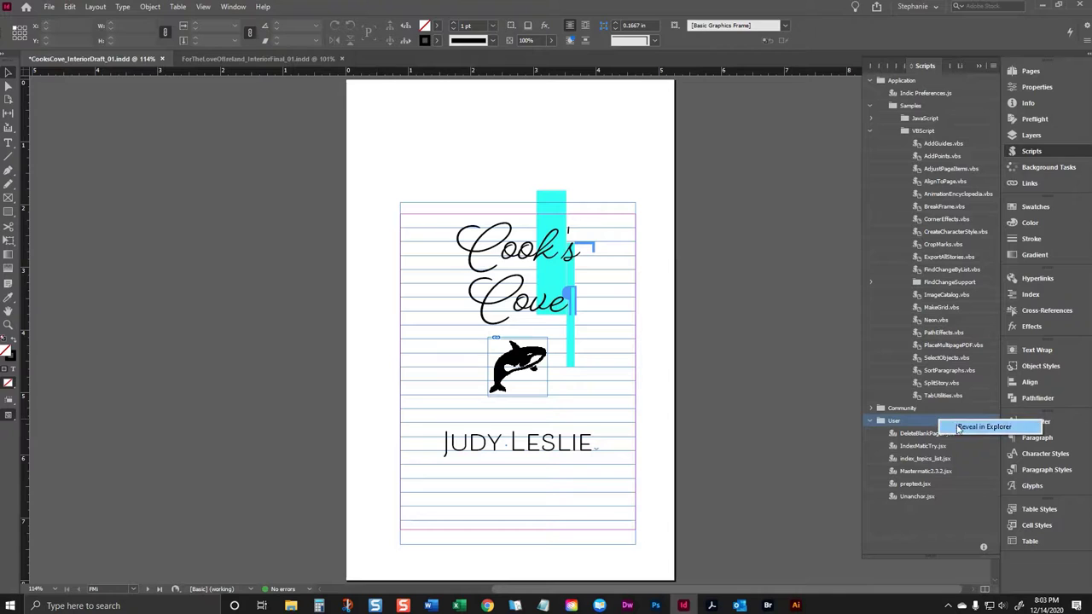
{"action": "left_click", "coordinate": [959, 428]}
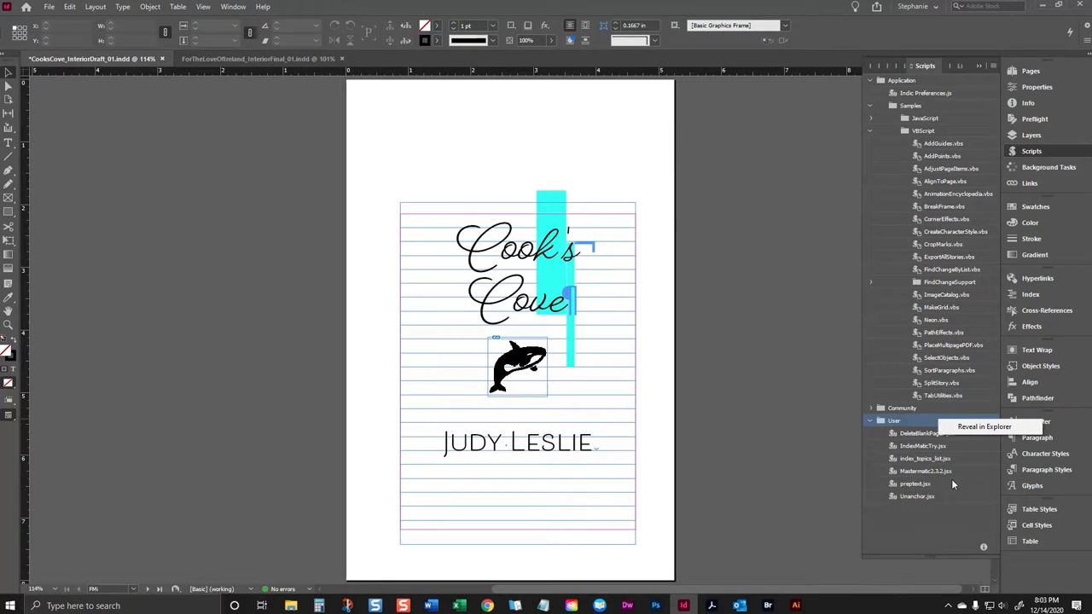
Run the Mastermatic2.3.2.jsx script and set it to ignore preliminary pages through page 1
{"action": "left_click", "coordinate": [925, 472]}
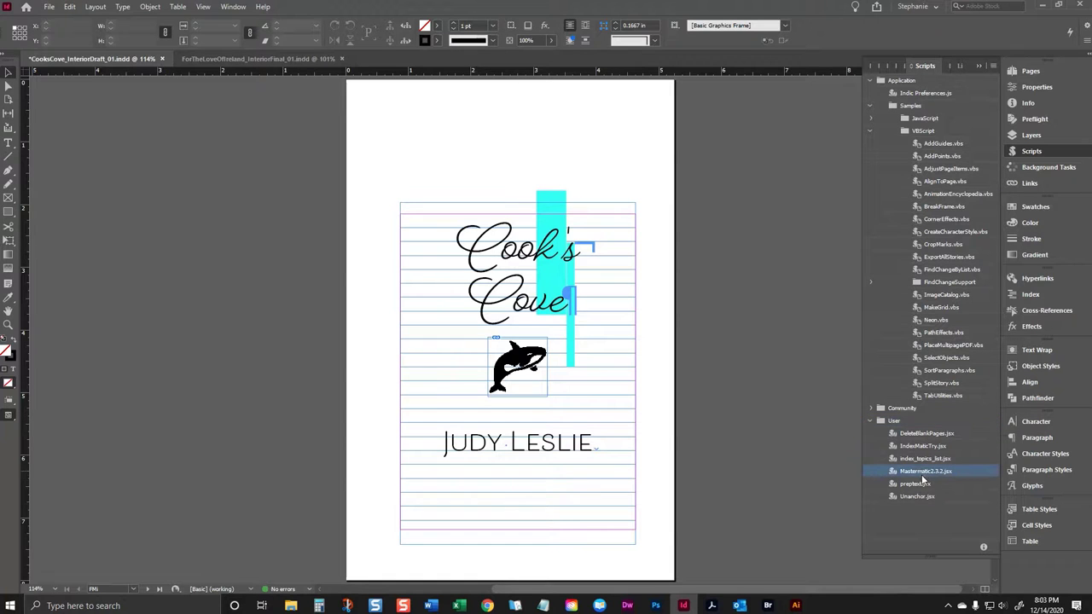
{"action": "double_click", "coordinate": [924, 472]}
{"action": "left_click_drag", "start_coordinate": [523, 160], "coordinate": [780, 131]}
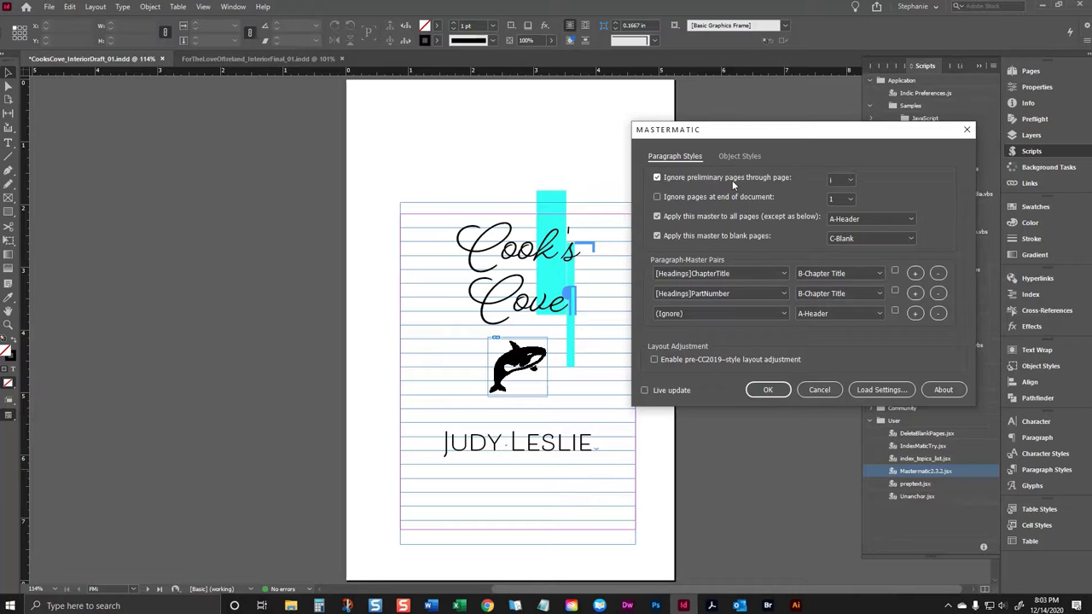
{"action": "left_click", "coordinate": [850, 182]}
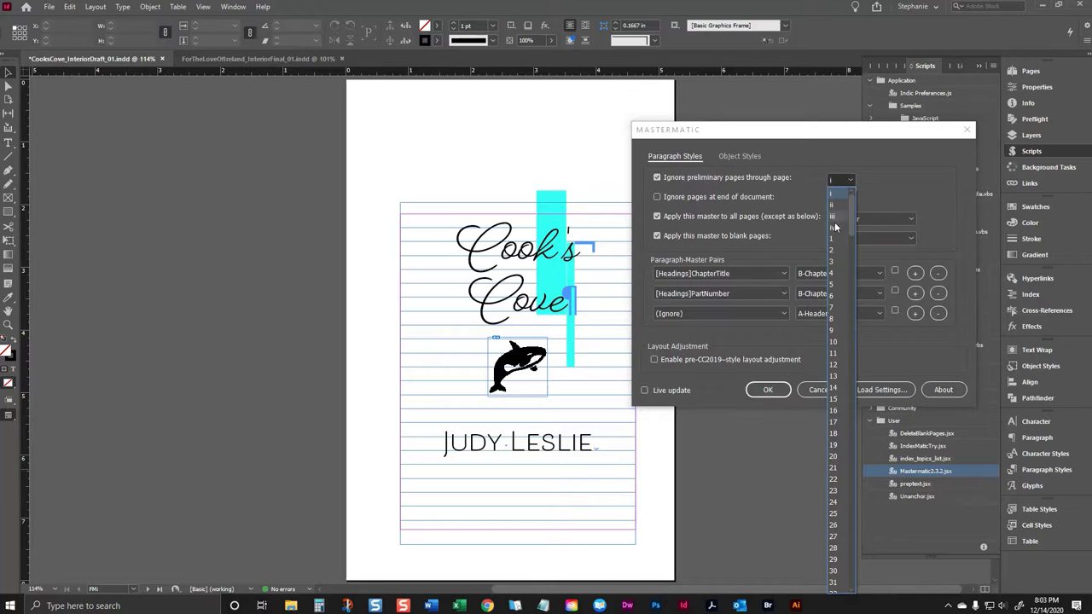
{"action": "left_click", "coordinate": [833, 241]}
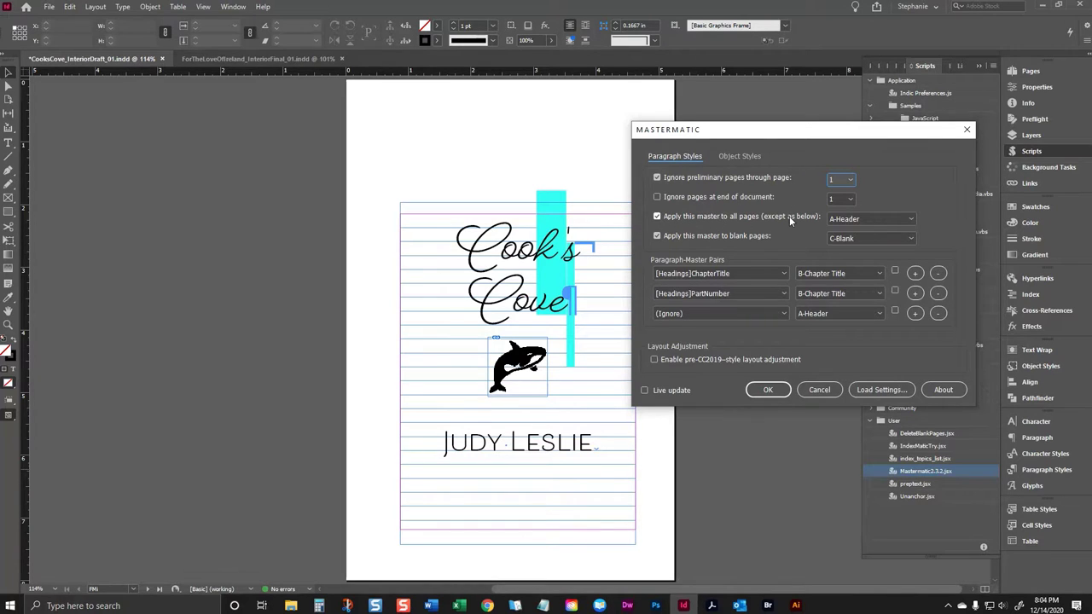
Choose A-Header as the master for all pages and C-Blank as the master for blank pages
{"action": "left_click", "coordinate": [851, 219]}
{"action": "left_click", "coordinate": [846, 231]}
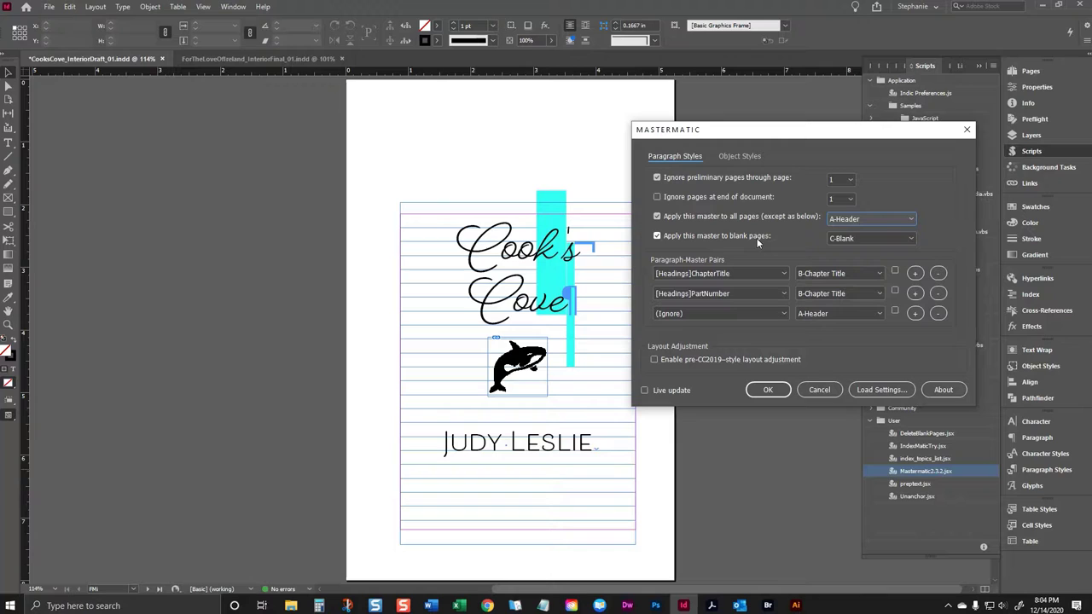
{"action": "left_click", "coordinate": [864, 239]}
{"action": "left_click", "coordinate": [862, 276]}
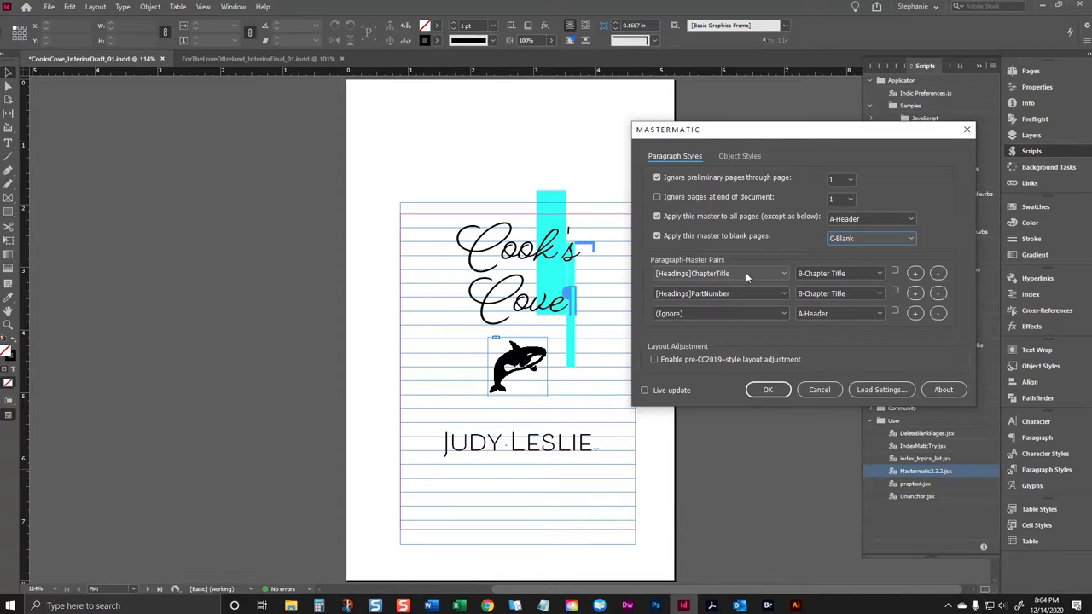
Remove the PartNumber paragraph-master pair and select the ChapterTitle style for the B-Chapter Title master
{"action": "left_click", "coordinate": [737, 293]}
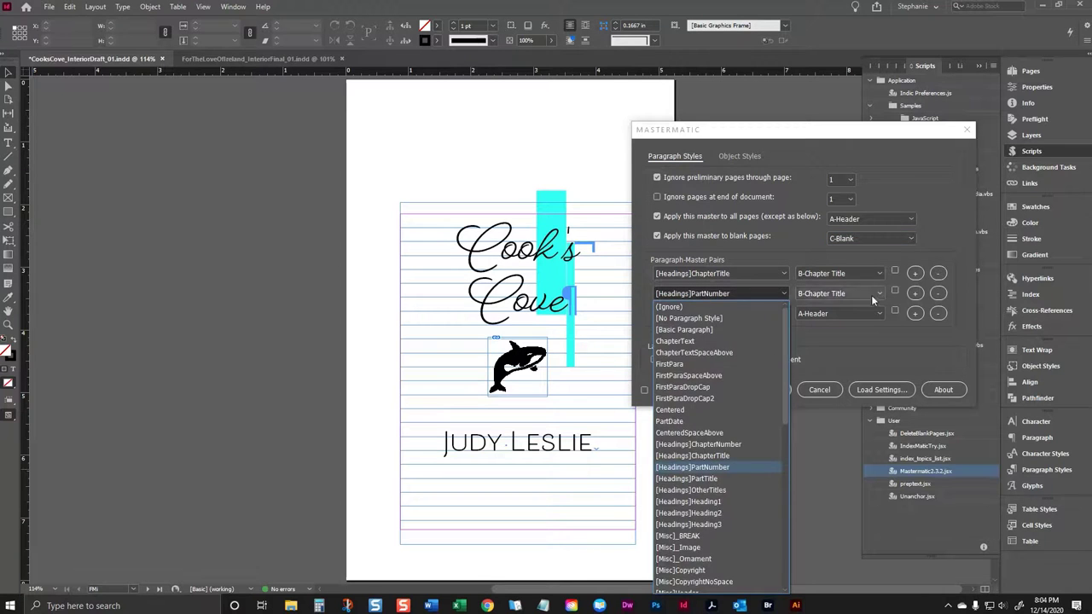
{"action": "left_click", "coordinate": [937, 292]}
{"action": "left_click", "coordinate": [938, 293]}
{"action": "left_click", "coordinate": [735, 274]}
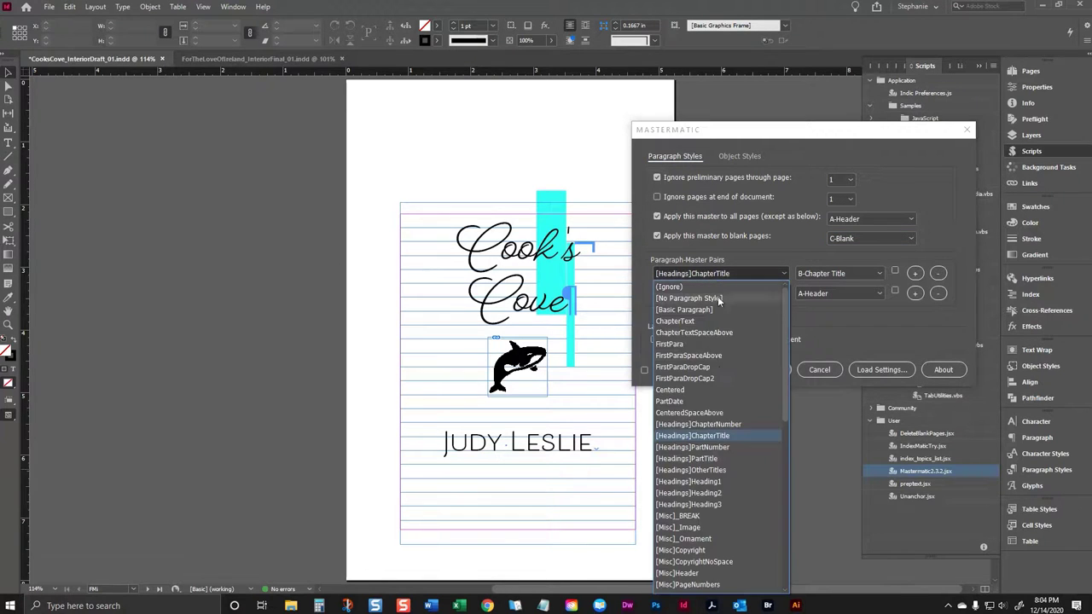
{"action": "left_click", "coordinate": [724, 441]}
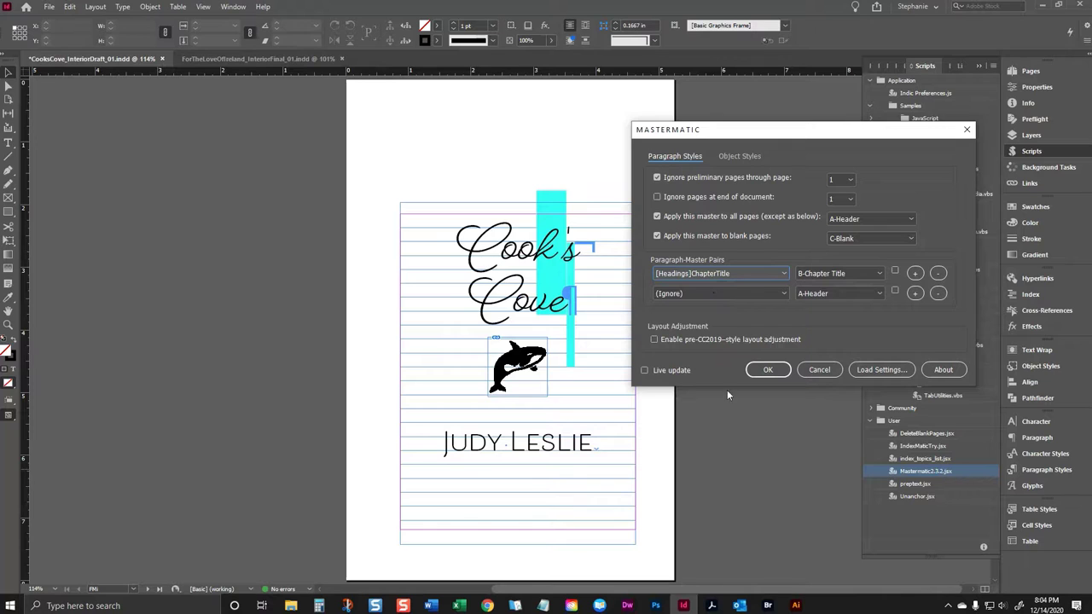
Remove the unused (Ignore) paragraph-master pair and apply the Mastermatic settings to the document
{"action": "left_click", "coordinate": [695, 293]}
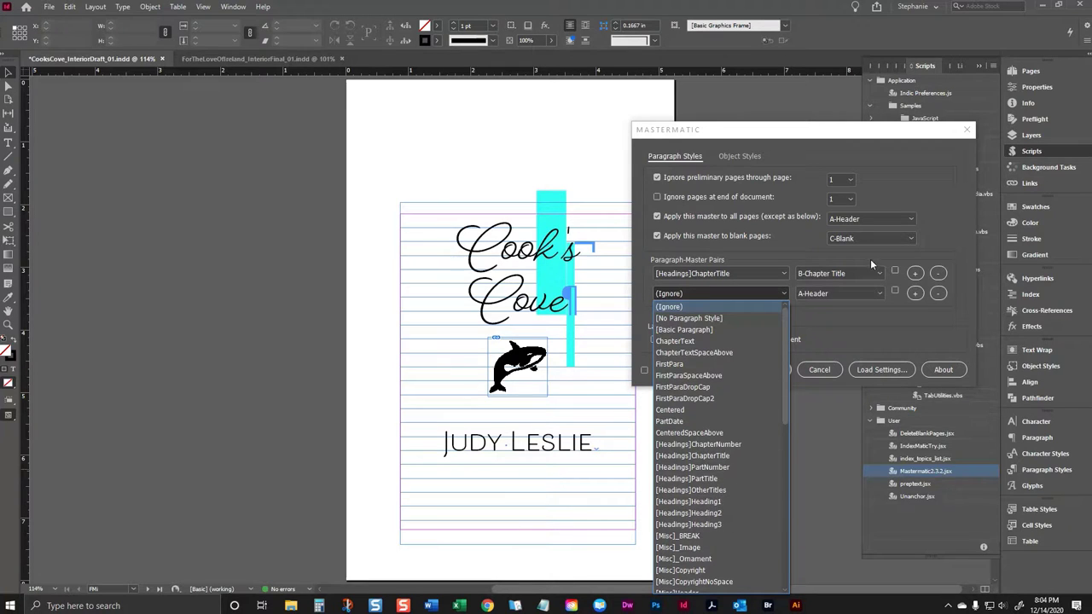
{"action": "left_click", "coordinate": [840, 292]}
{"action": "left_click", "coordinate": [754, 296]}
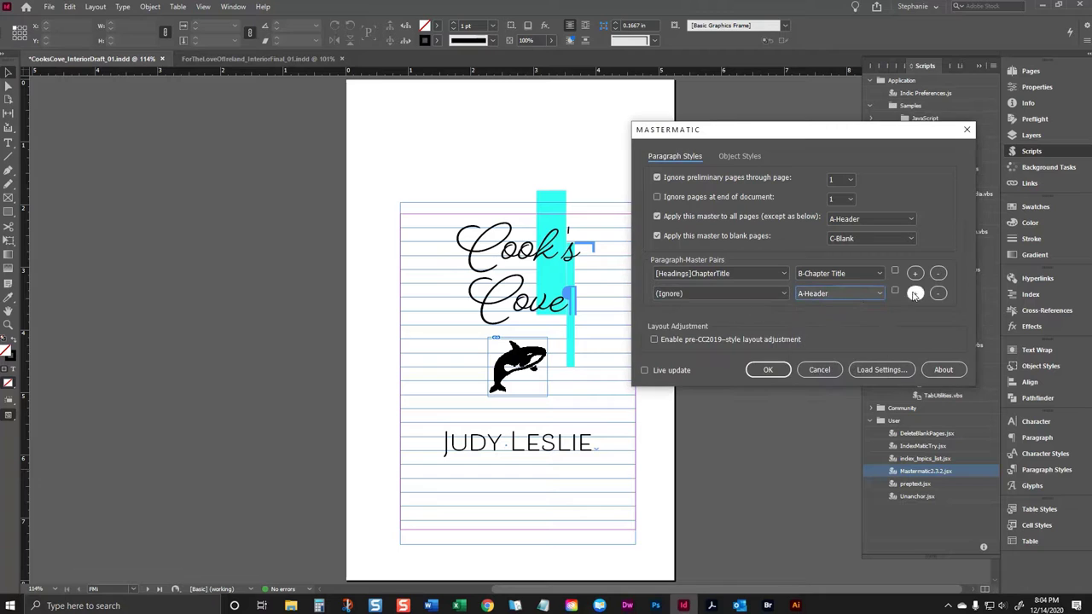
{"action": "left_click", "coordinate": [938, 293]}
{"action": "left_click", "coordinate": [766, 350]}
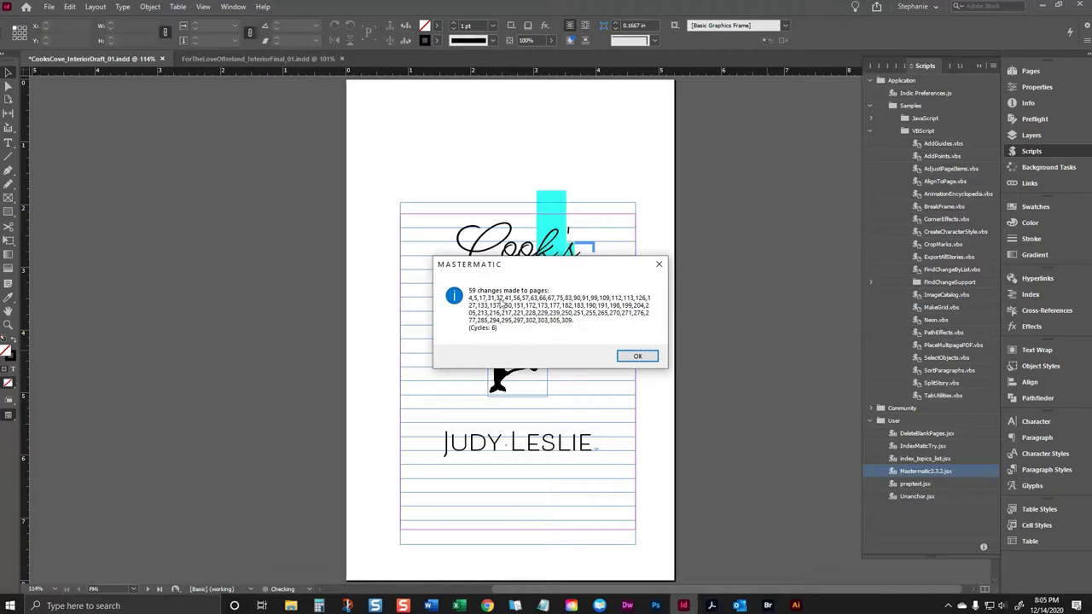
{"action": "left_click", "coordinate": [637, 357]}
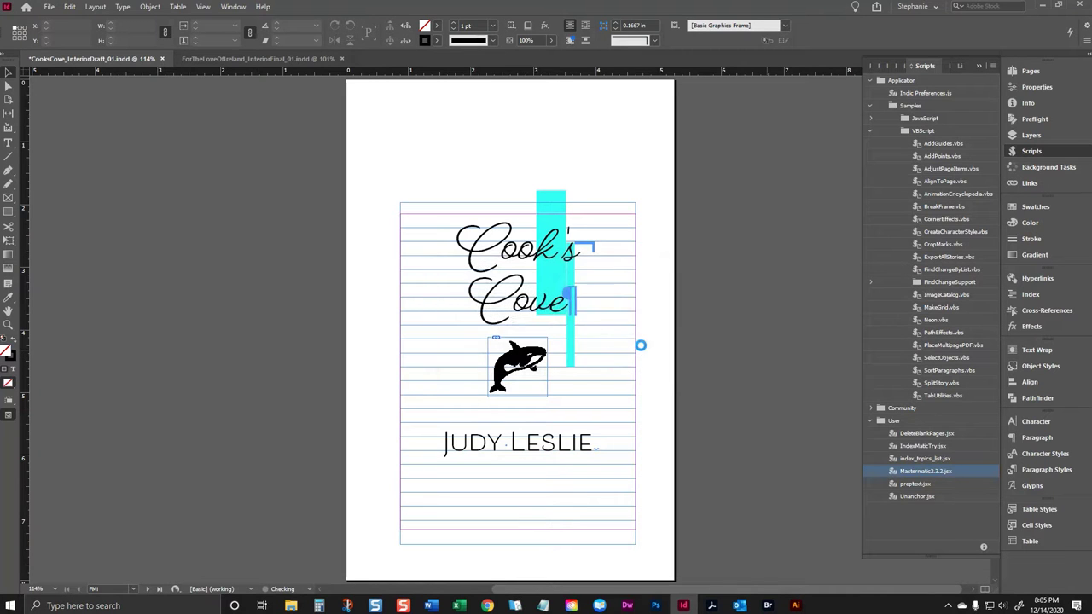
Inspect the applied master pages from the front matter through the Prologue to the Chapter 1 opening spread
{"action": "scroll", "coordinate": [641, 346], "scroll_direction": "down", "scroll_amount": 10}
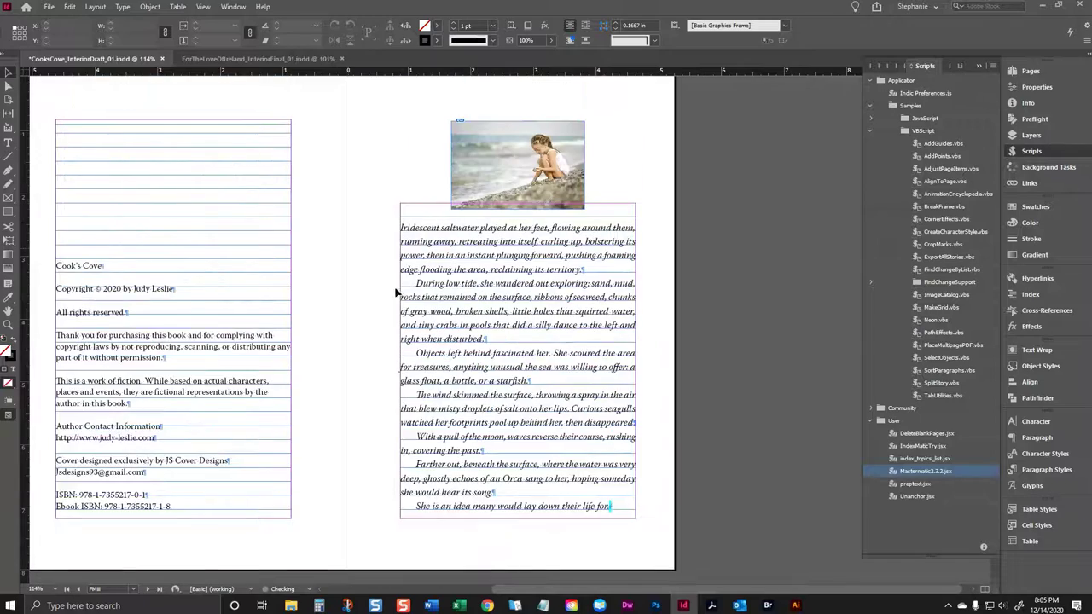
{"action": "scroll", "coordinate": [388, 282], "scroll_direction": "down", "scroll_amount": 10}
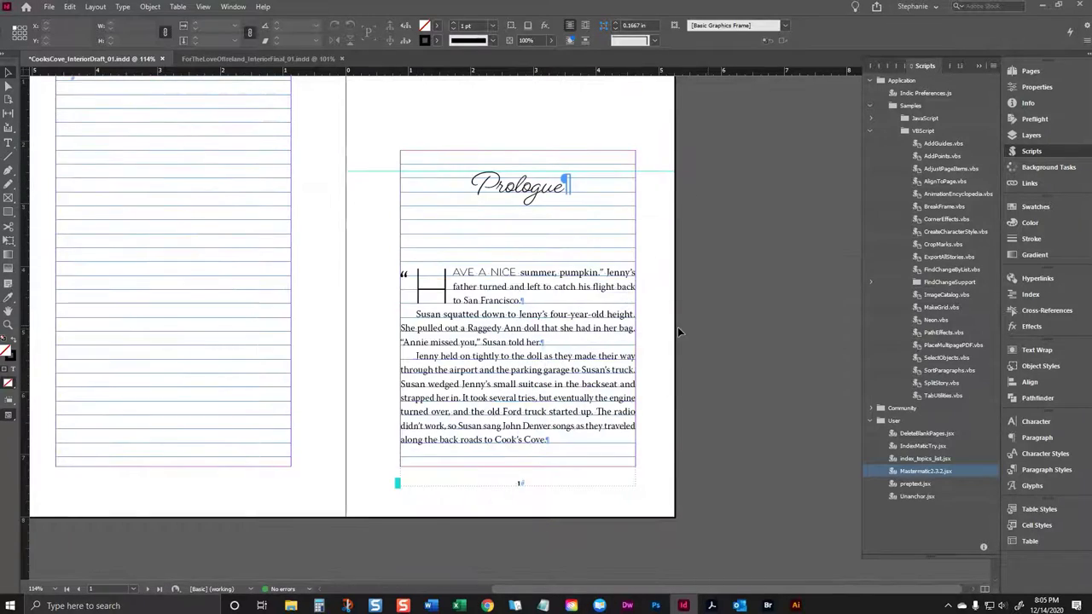
{"action": "scroll", "coordinate": [602, 354], "scroll_direction": "down", "scroll_amount": 10}
{"action": "scroll", "coordinate": [601, 354], "scroll_direction": "down", "scroll_amount": 10}
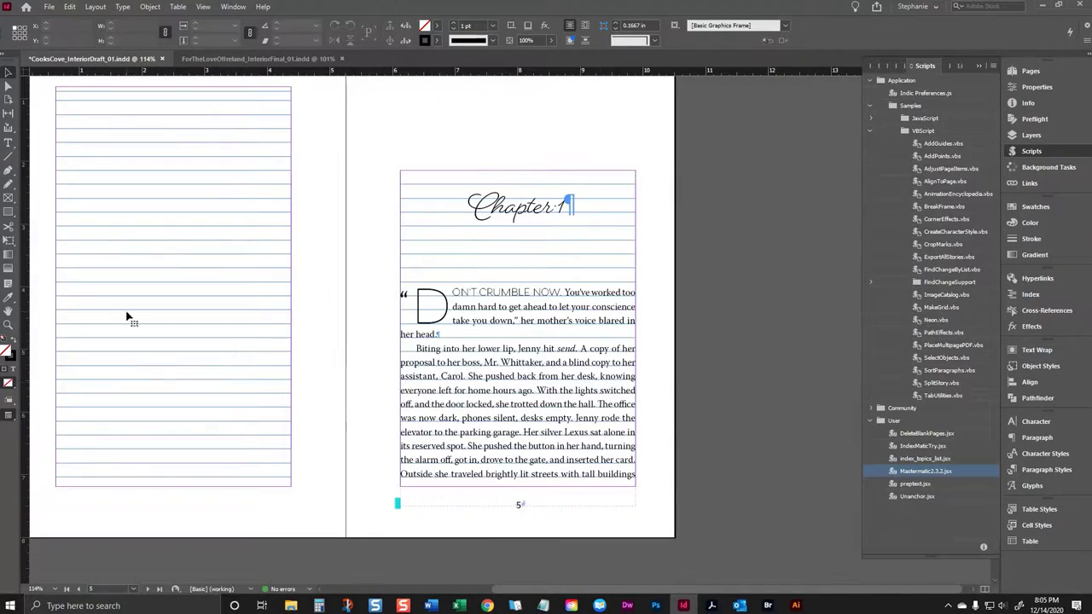
Inspect the headers, page numbers and masters applied from the Chapter 1 opening through the Chapter 4 opening spread
{"action": "left_click", "coordinate": [127, 312]}
{"action": "scroll", "coordinate": [527, 327], "scroll_direction": "down", "scroll_amount": 10}
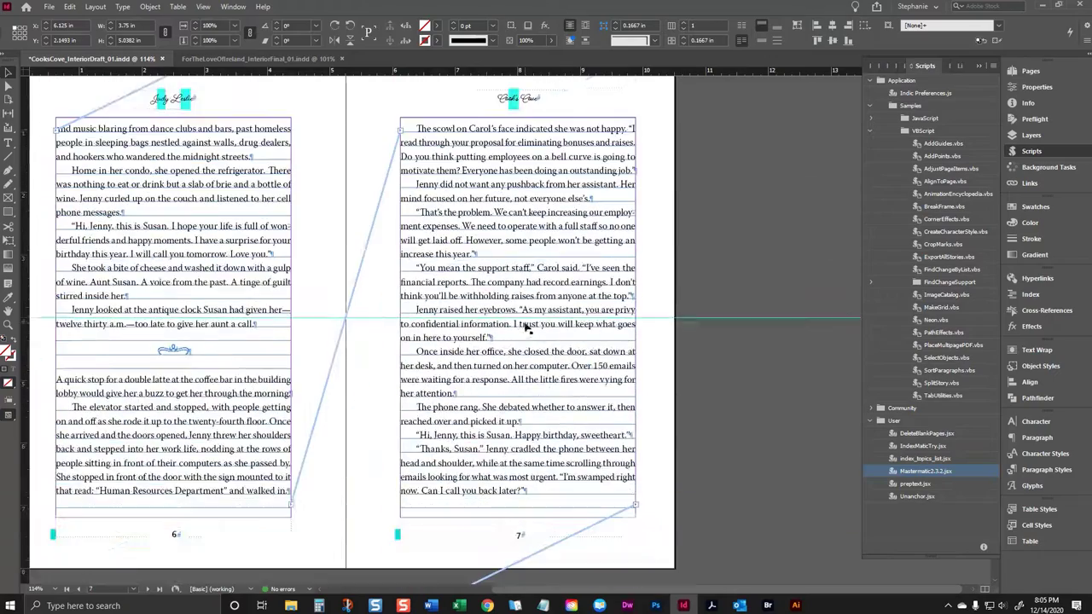
{"action": "scroll", "coordinate": [490, 411], "scroll_direction": "down", "scroll_amount": 15}
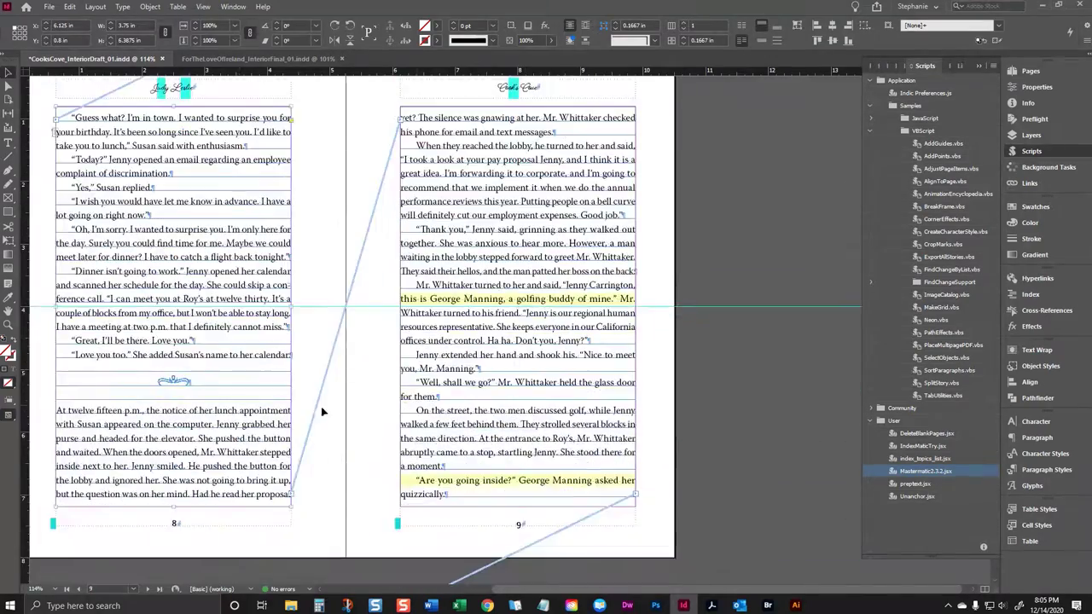
{"action": "scroll", "coordinate": [490, 410], "scroll_direction": "down", "scroll_amount": 20}
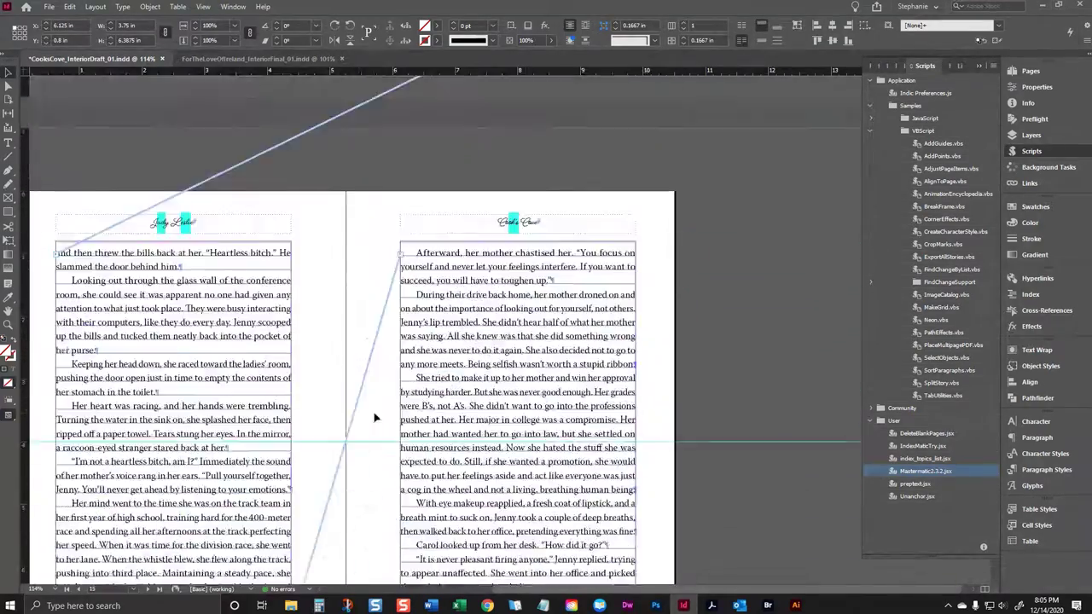
{"action": "scroll", "coordinate": [456, 416], "scroll_direction": "down", "scroll_amount": 20}
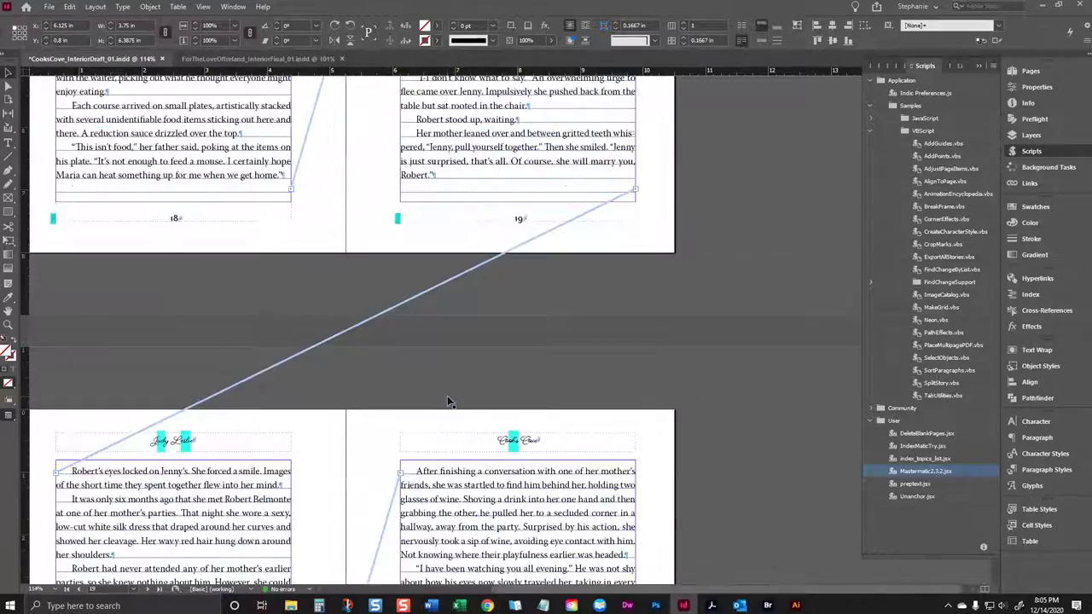
{"action": "scroll", "coordinate": [452, 405], "scroll_direction": "down", "scroll_amount": 20}
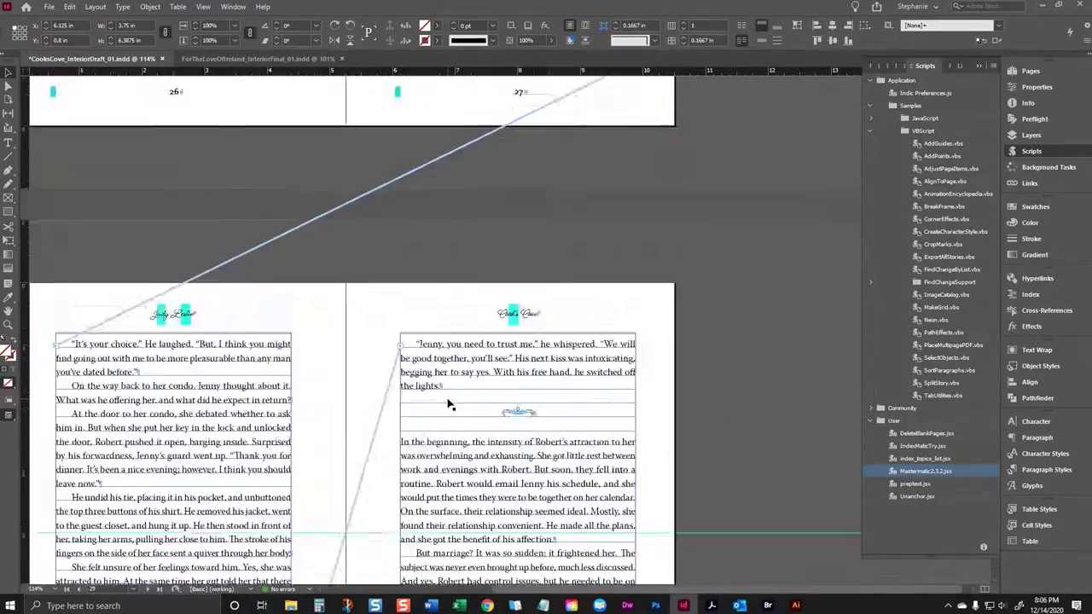
{"action": "scroll", "coordinate": [451, 405], "scroll_direction": "down", "scroll_amount": 20}
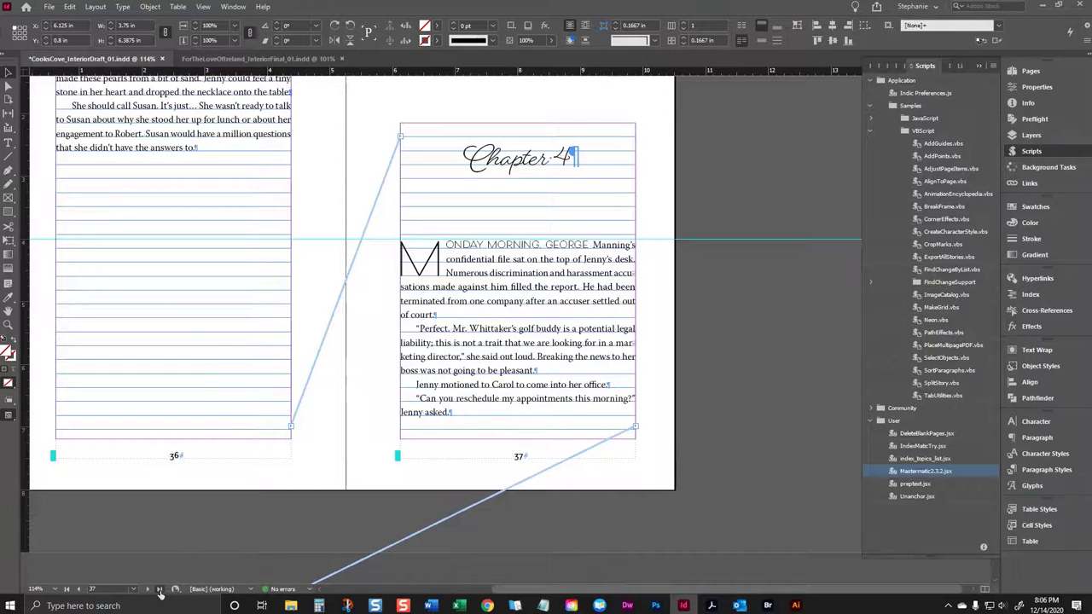
Delete the surplus blank pages 325 to 343 at the end of the document
{"action": "left_click", "coordinate": [159, 590]}
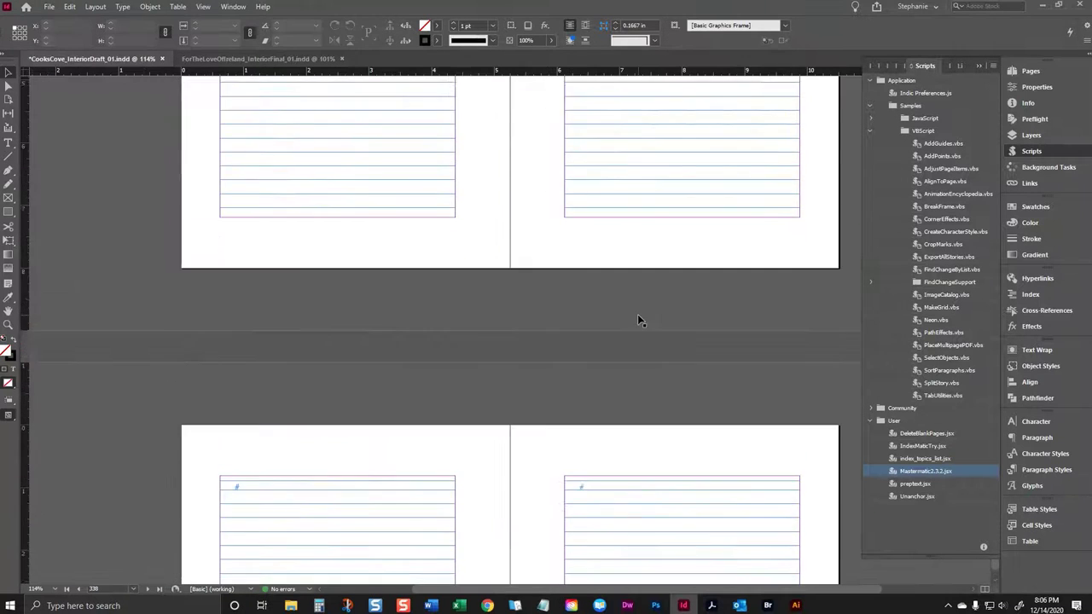
{"action": "scroll", "coordinate": [638, 318], "scroll_direction": "up", "scroll_amount": 10}
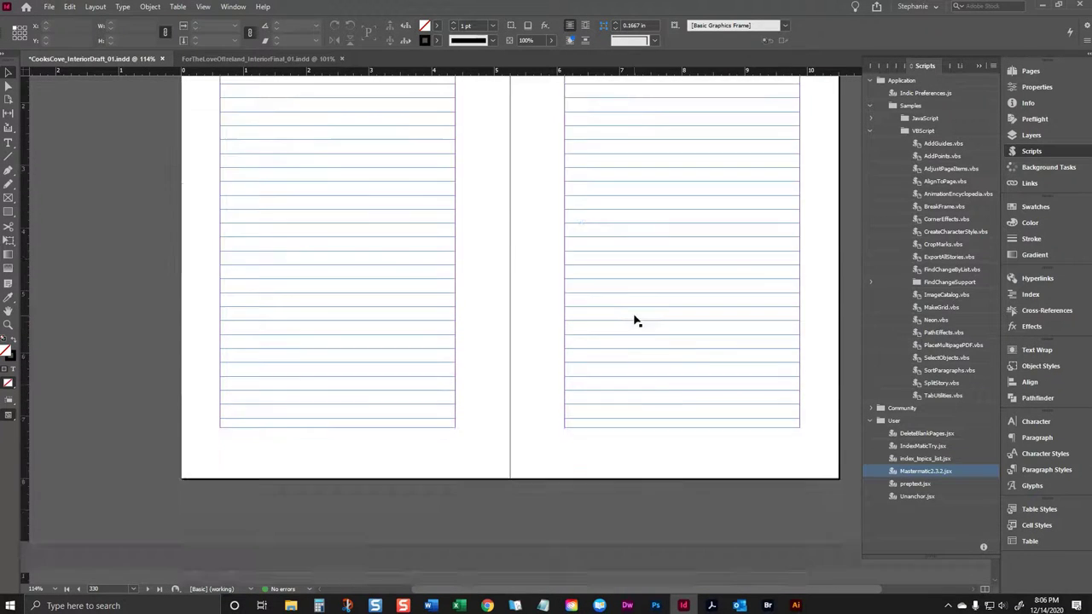
{"action": "left_click", "coordinate": [1038, 72]}
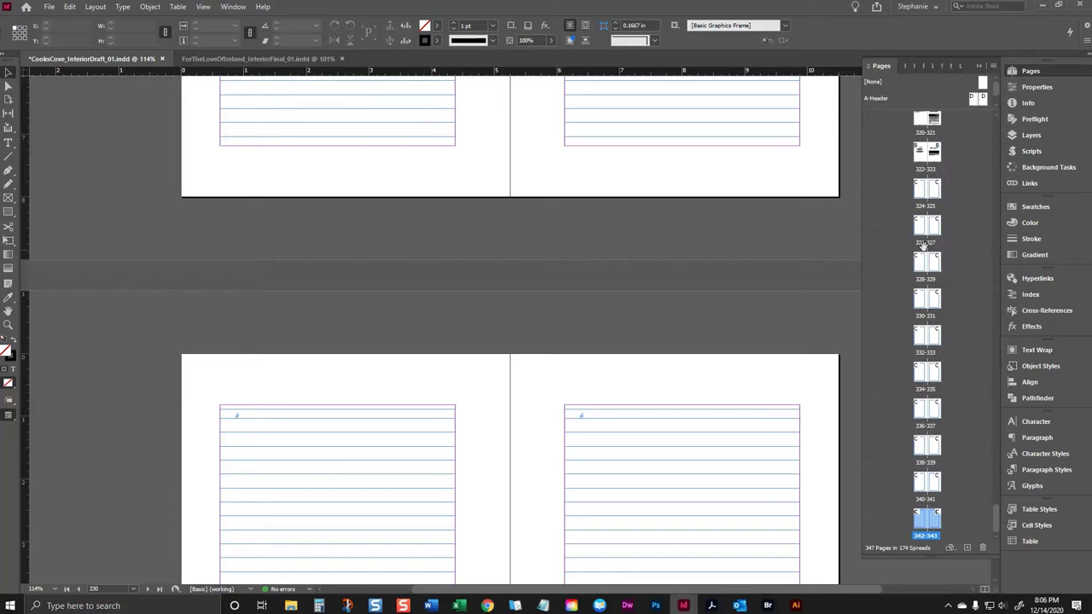
{"action": "double_click", "coordinate": [933, 189]}
{"action": "scroll", "coordinate": [916, 484], "scroll_direction": "down", "scroll_amount": 1}
{"action": "left_click", "coordinate": [938, 517], "text": "shift"}
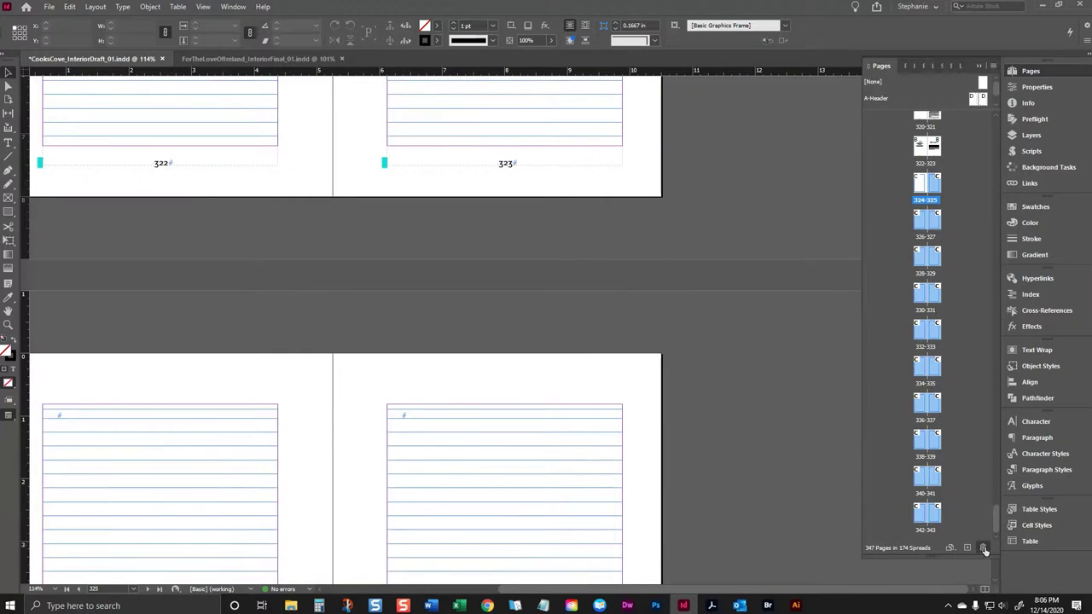
{"action": "left_click", "coordinate": [983, 548]}
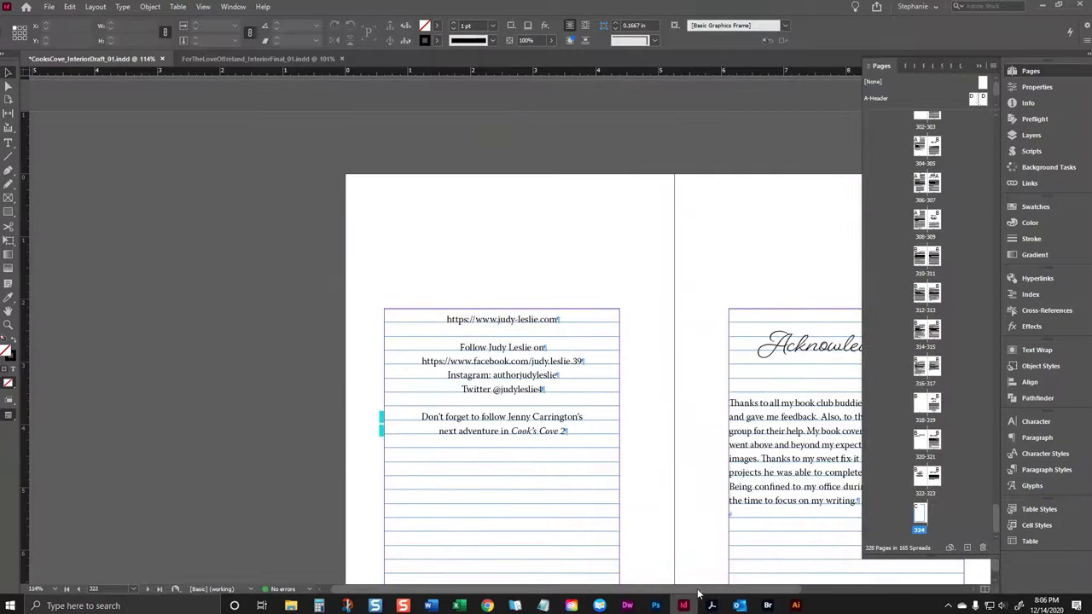
Examine the masters applied to the back matter, the closing story pages and the Cook's Cove 2 sample chapter
{"action": "scroll", "coordinate": [685, 415], "scroll_direction": "up", "scroll_amount": 5}
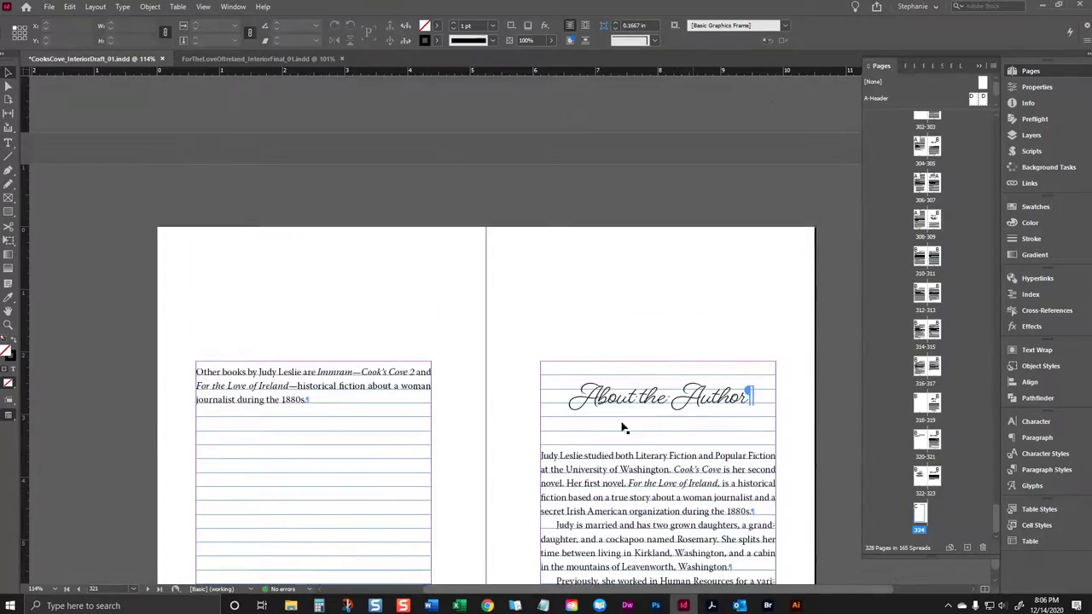
{"action": "scroll", "coordinate": [472, 389], "scroll_direction": "up", "scroll_amount": 15}
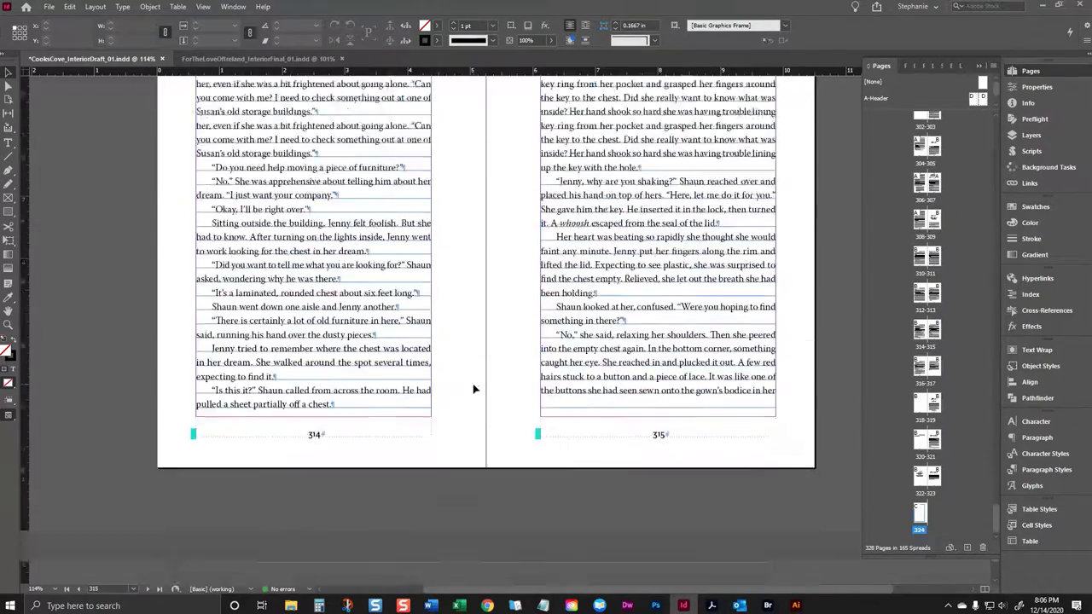
{"action": "scroll", "coordinate": [474, 390], "scroll_direction": "up", "scroll_amount": 15}
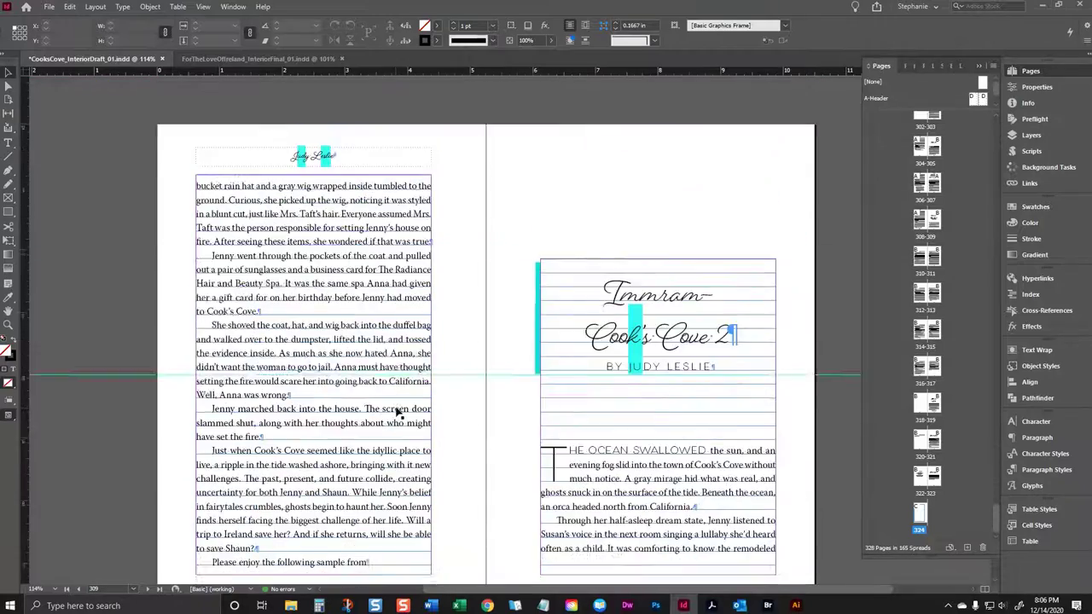
{"action": "scroll", "coordinate": [398, 412], "scroll_direction": "up", "scroll_amount": 1}
{"action": "left_click", "coordinate": [405, 411]}
{"action": "scroll", "coordinate": [394, 379], "scroll_direction": "up", "scroll_amount": 7}
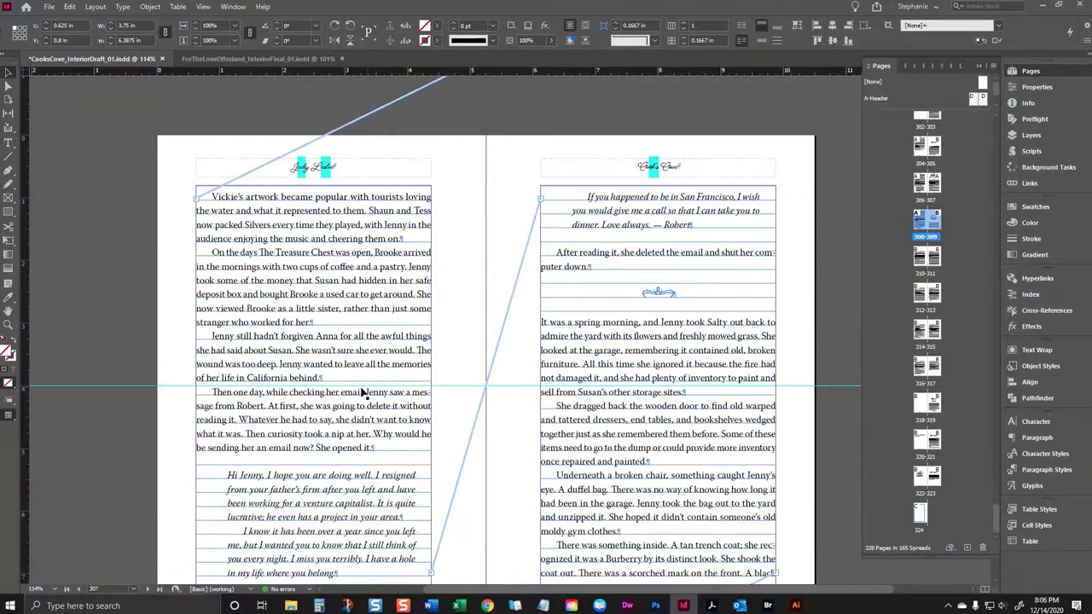
{"action": "scroll", "coordinate": [376, 376], "scroll_direction": "down", "scroll_amount": 7}
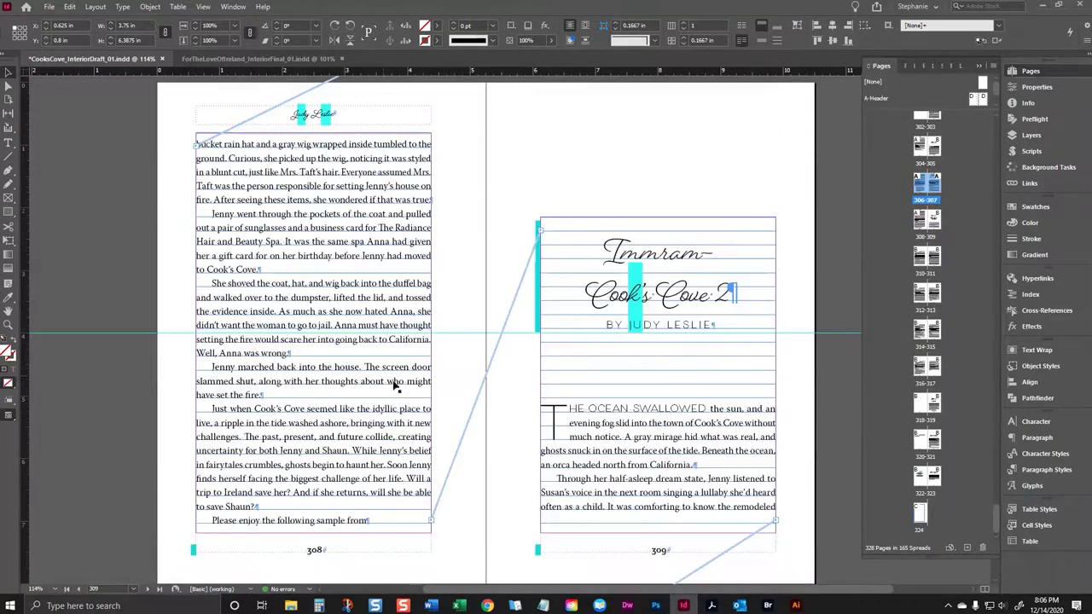
{"action": "scroll", "coordinate": [512, 409], "scroll_direction": "down", "scroll_amount": 7}
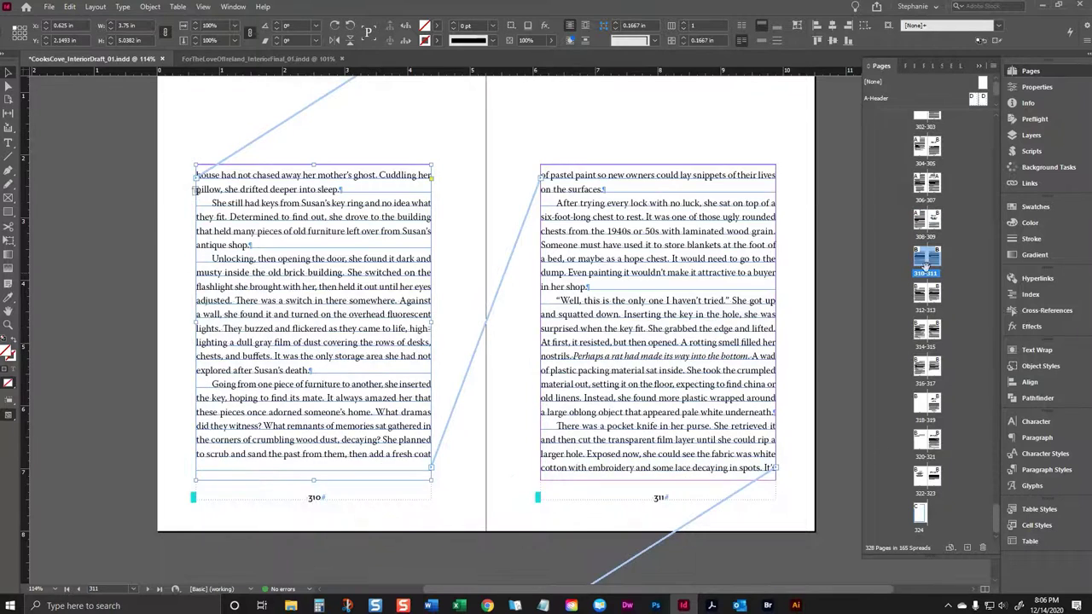
Apply a different master to pages 310-317 of the sample chapter
{"action": "left_click", "coordinate": [926, 260]}
{"action": "left_click", "coordinate": [927, 368], "text": "shift"}
{"action": "right_click", "coordinate": [927, 369]}
{"action": "left_click", "coordinate": [951, 448]}
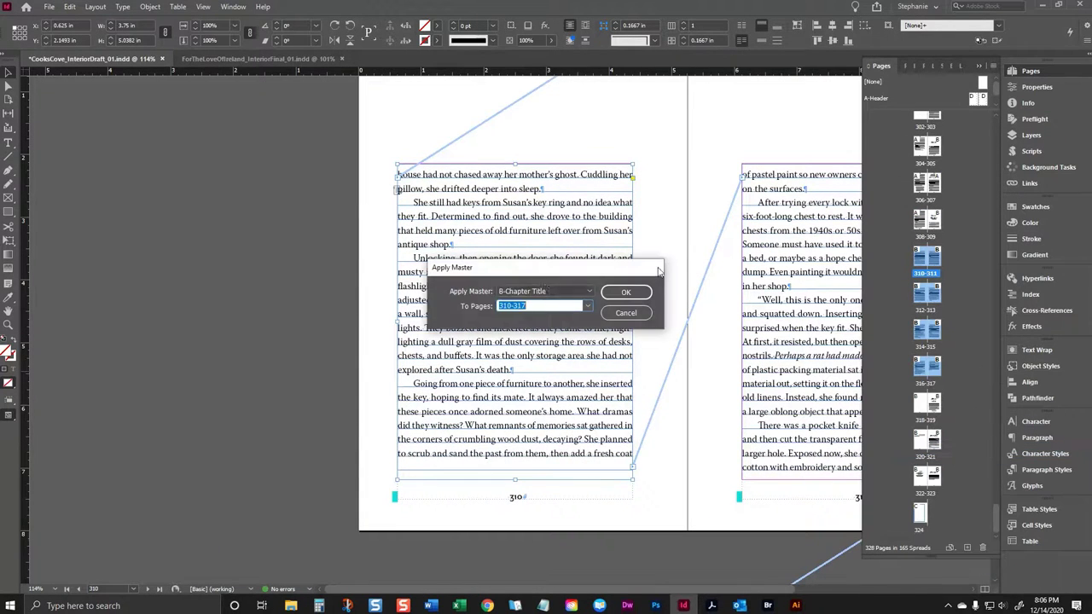
{"action": "left_click", "coordinate": [563, 291]}
{"action": "left_click", "coordinate": [551, 316]}
{"action": "left_click", "coordinate": [625, 291]}
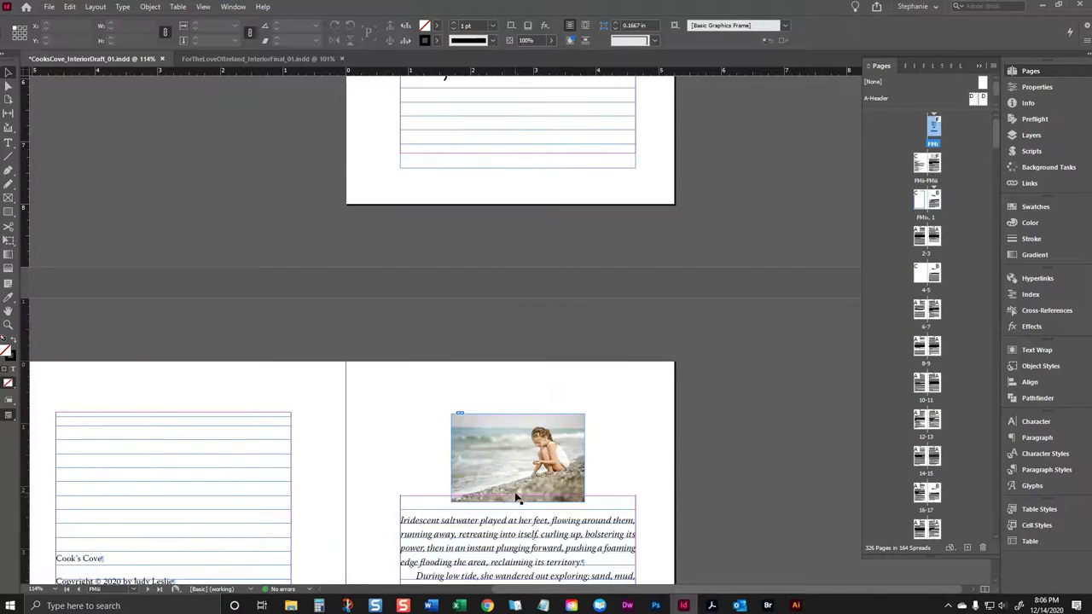
Preview the front matter and the Prologue opening page without guides or frame edges
{"action": "scroll", "coordinate": [516, 498], "scroll_direction": "down", "scroll_amount": 6}
{"action": "scroll", "coordinate": [560, 463], "scroll_direction": "up", "scroll_amount": 3}
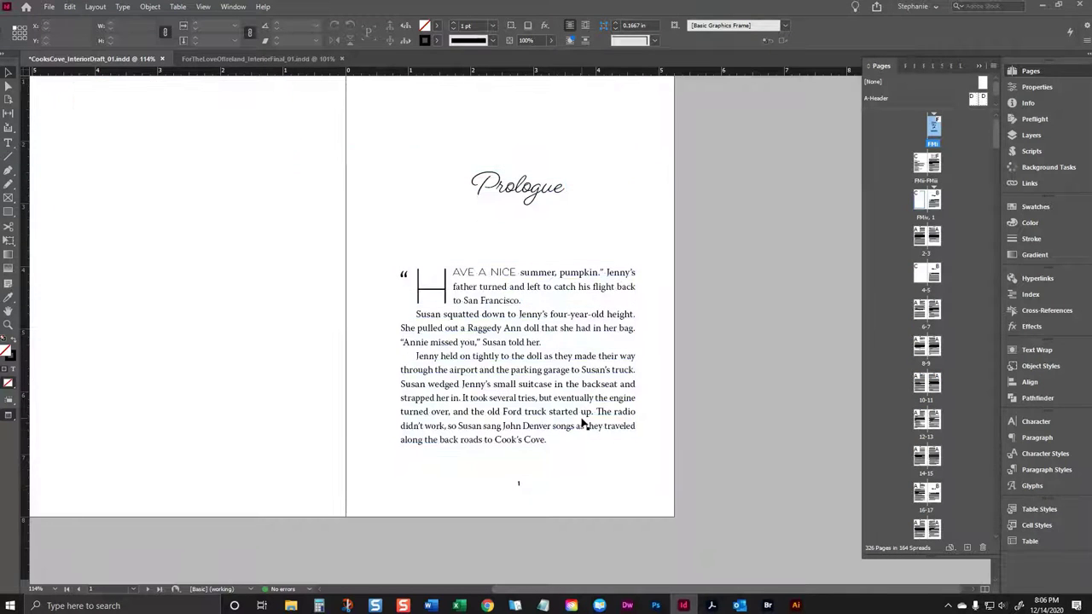
Switch to the Mastermatic product page in Chrome and review its description and system requirements
{"action": "mouse_move", "coordinate": [486, 600]}
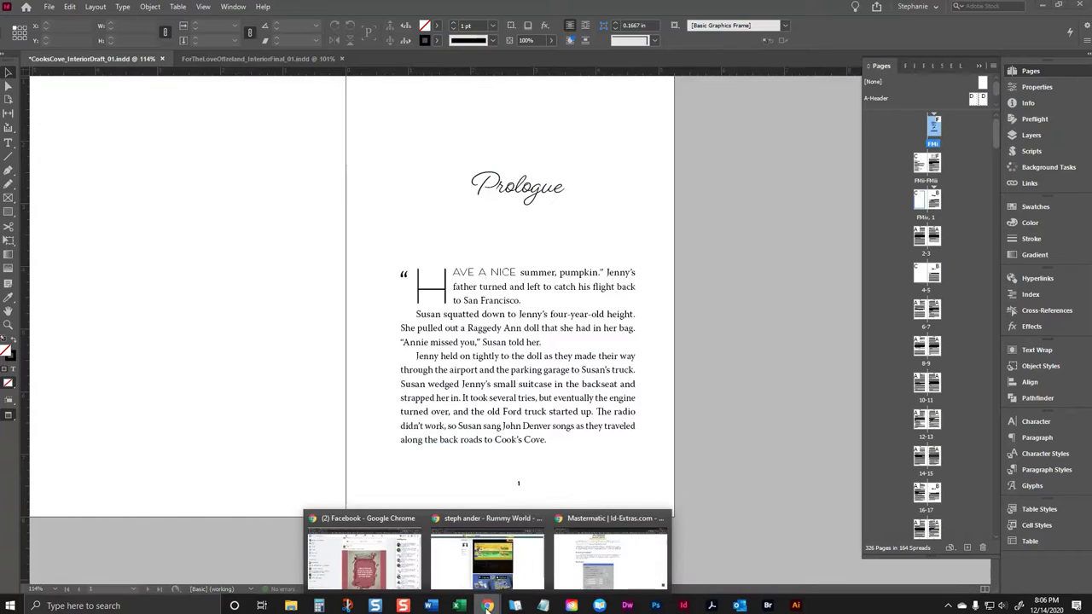
{"action": "left_click", "coordinate": [610, 558]}
{"action": "scroll", "coordinate": [517, 182], "scroll_direction": "up", "scroll_amount": 5}
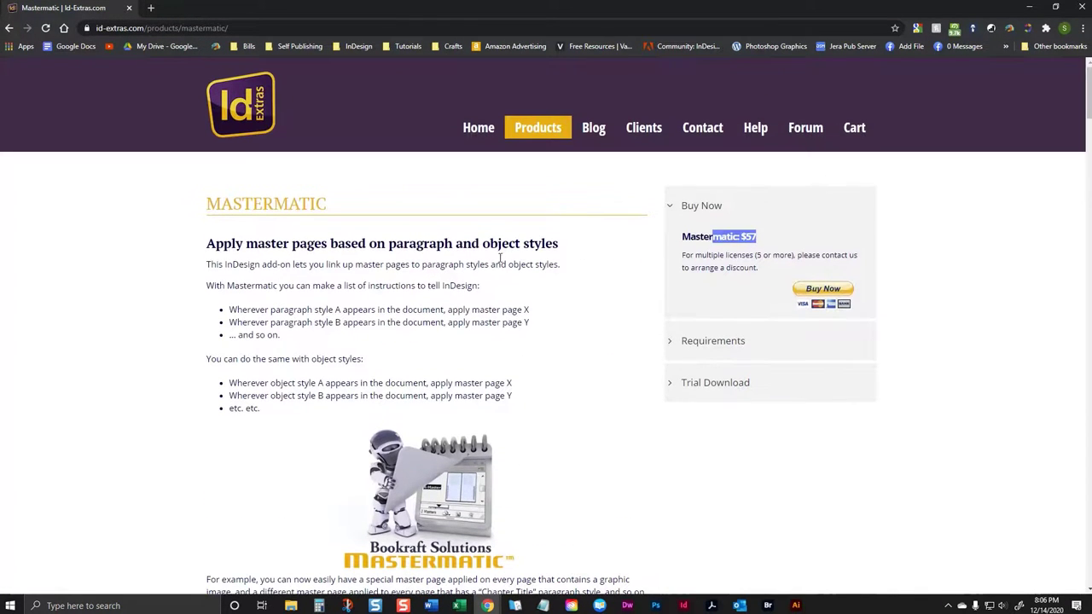
{"action": "left_click_drag", "start_coordinate": [560, 244], "coordinate": [221, 249]}
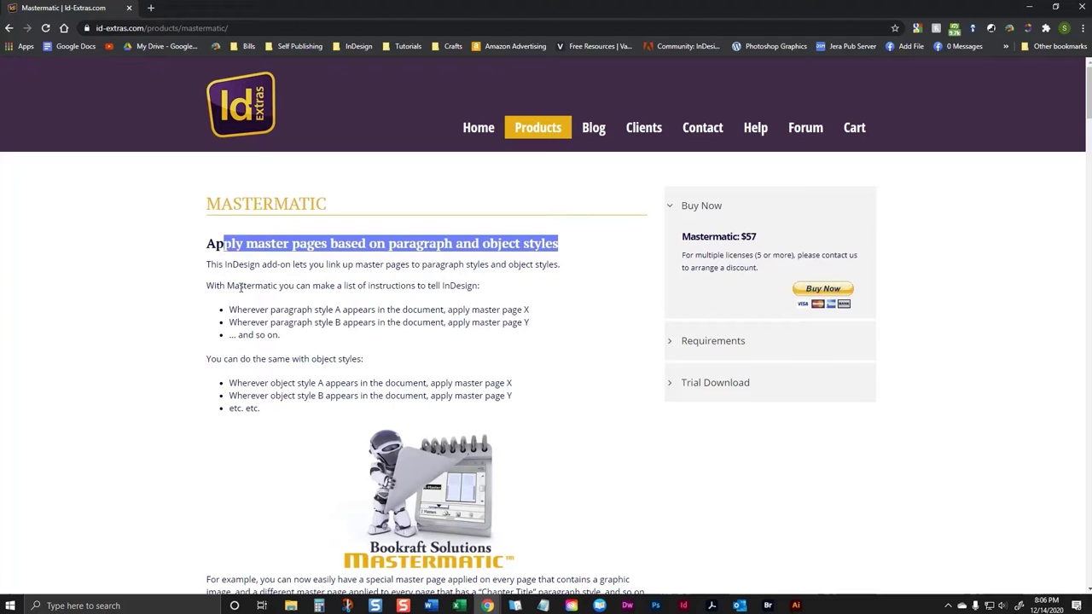
{"action": "left_click", "coordinate": [206, 283]}
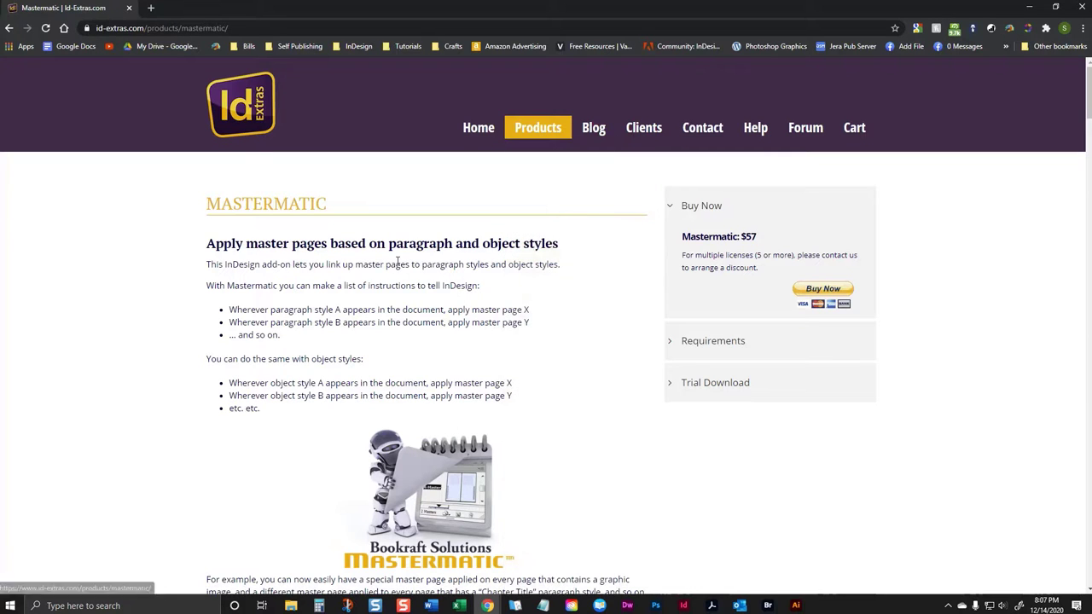
{"action": "left_click", "coordinate": [676, 340]}
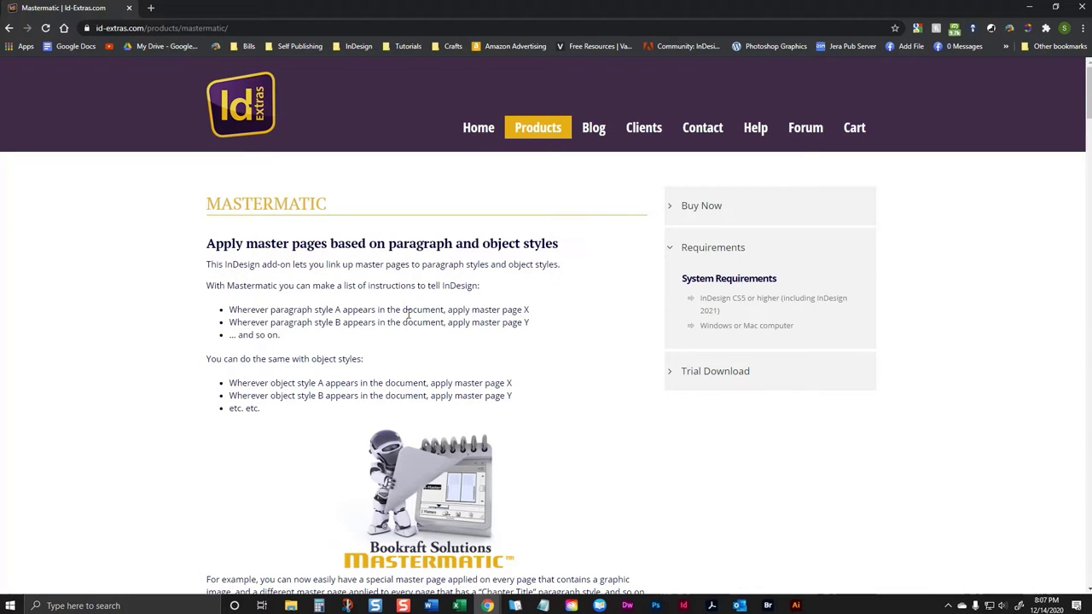
Read through the Mastermatic features, download options and article comments, and close the web page to return to InDesign
{"action": "scroll", "coordinate": [409, 316], "scroll_direction": "down", "scroll_amount": 15}
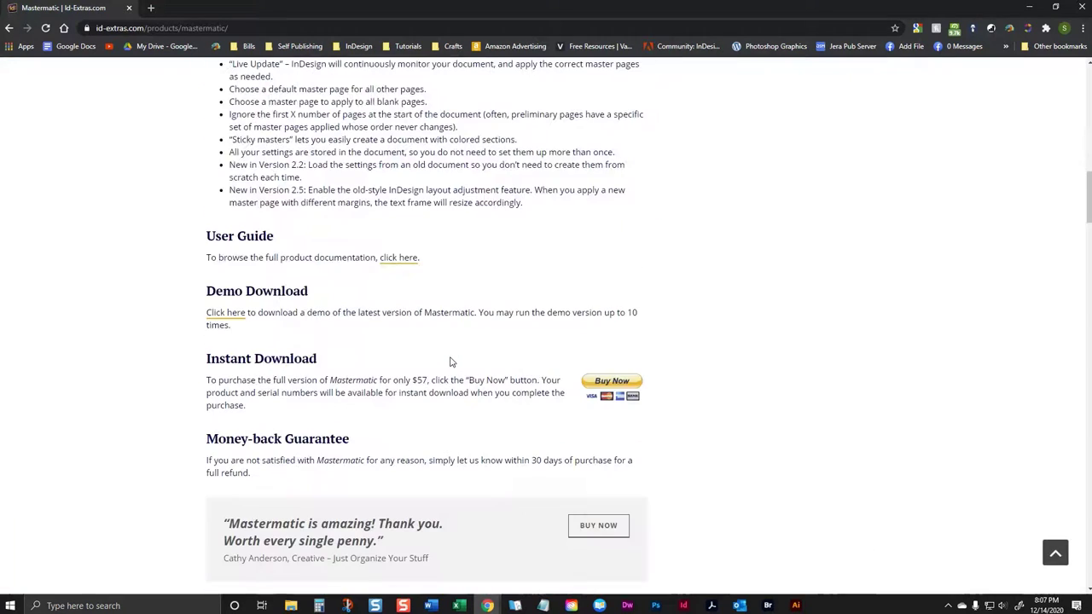
{"action": "scroll", "coordinate": [451, 362], "scroll_direction": "down", "scroll_amount": 3}
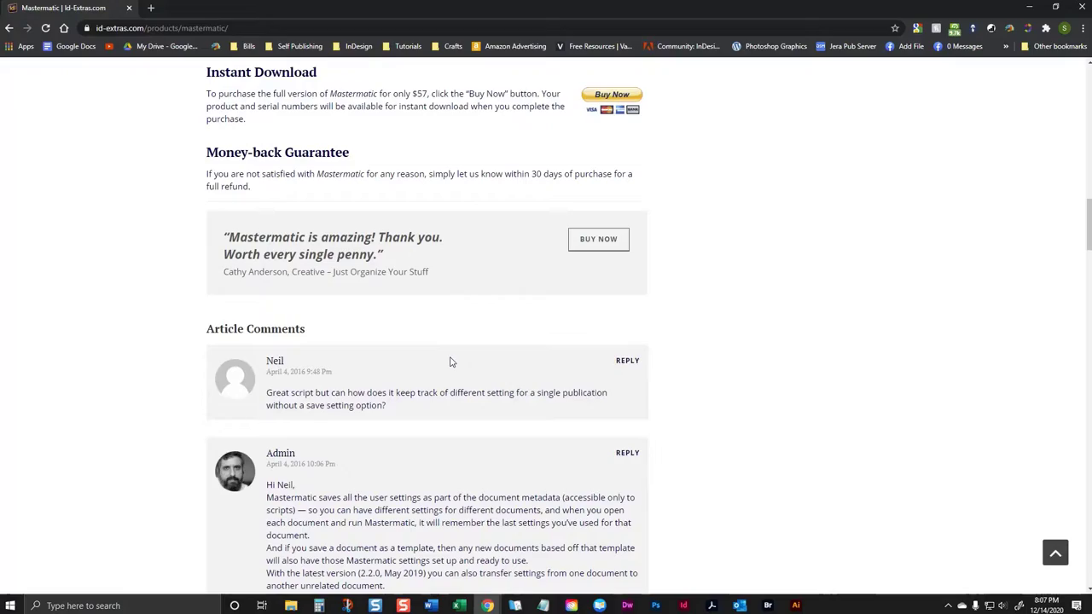
{"action": "scroll", "coordinate": [452, 361], "scroll_direction": "down", "scroll_amount": 20}
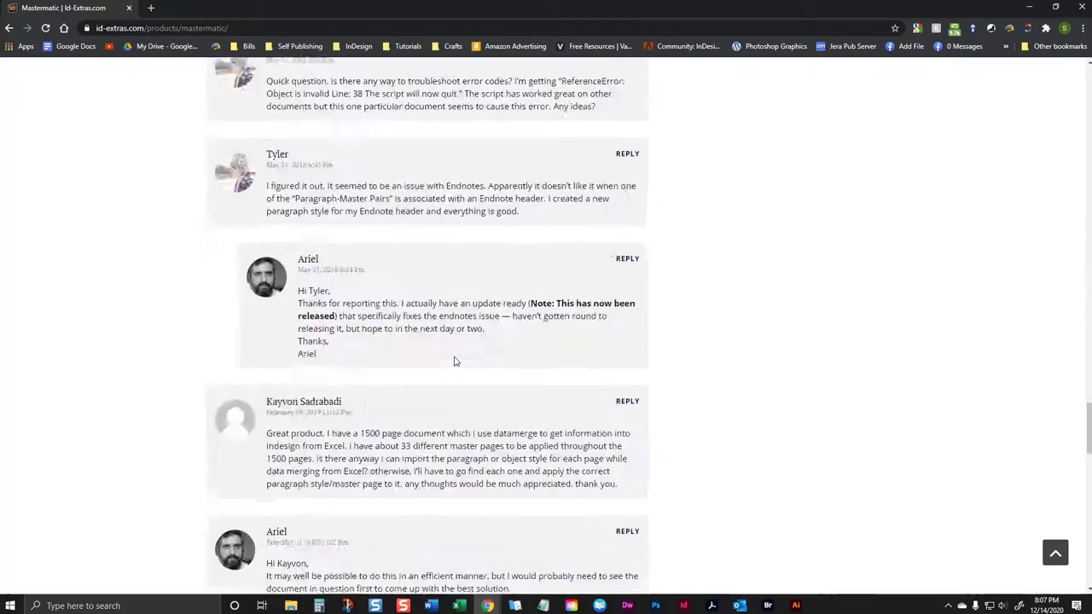
{"action": "scroll", "coordinate": [454, 362], "scroll_direction": "down", "scroll_amount": 15}
{"action": "scroll", "coordinate": [454, 356], "scroll_direction": "up", "scroll_amount": 13}
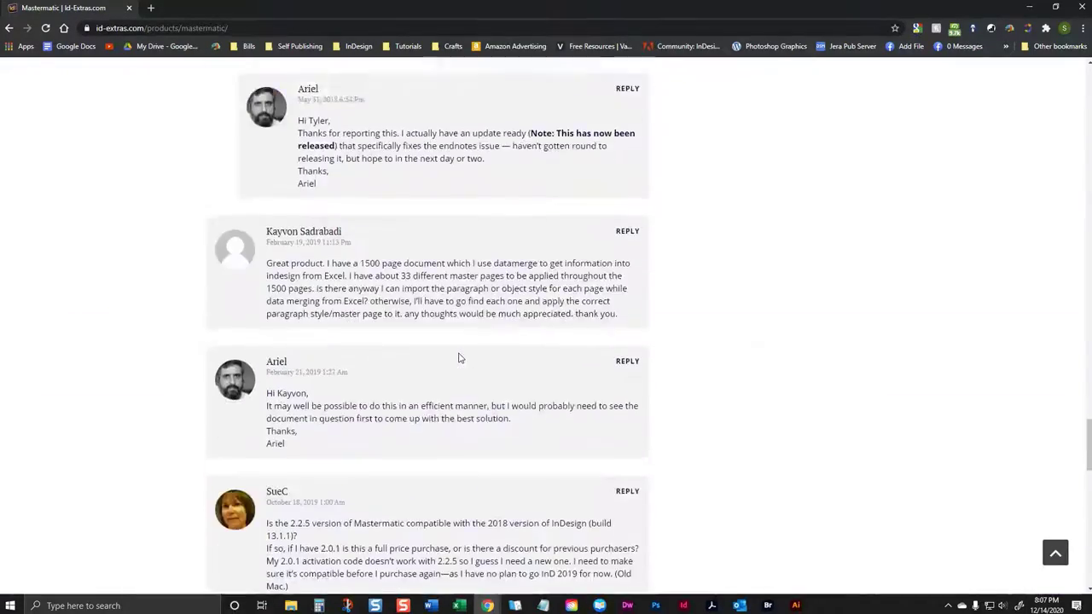
{"action": "scroll", "coordinate": [461, 355], "scroll_direction": "up", "scroll_amount": 20}
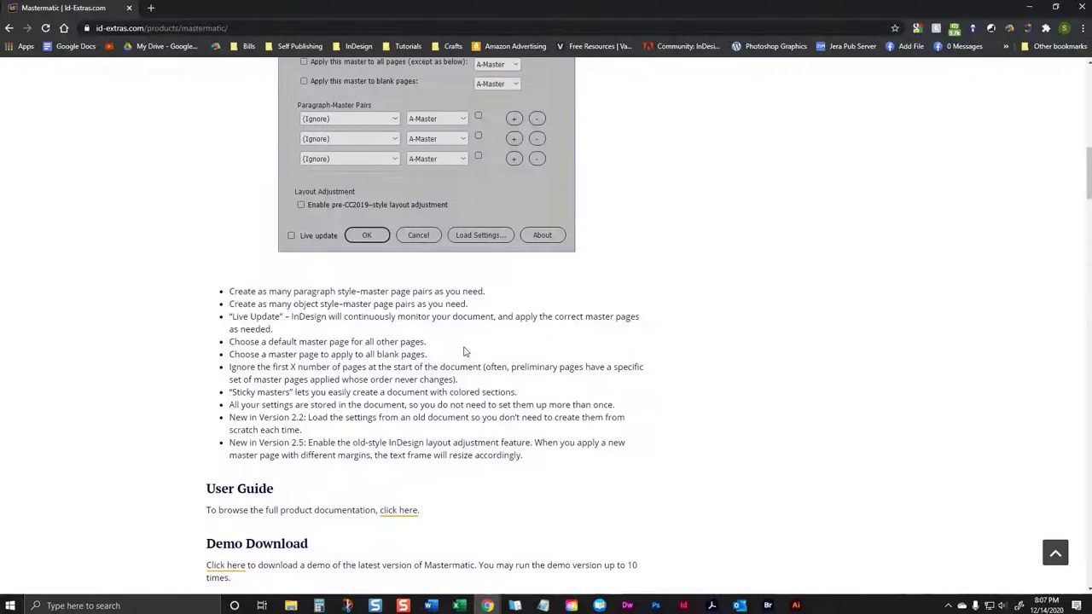
{"action": "scroll", "coordinate": [465, 352], "scroll_direction": "up", "scroll_amount": 10}
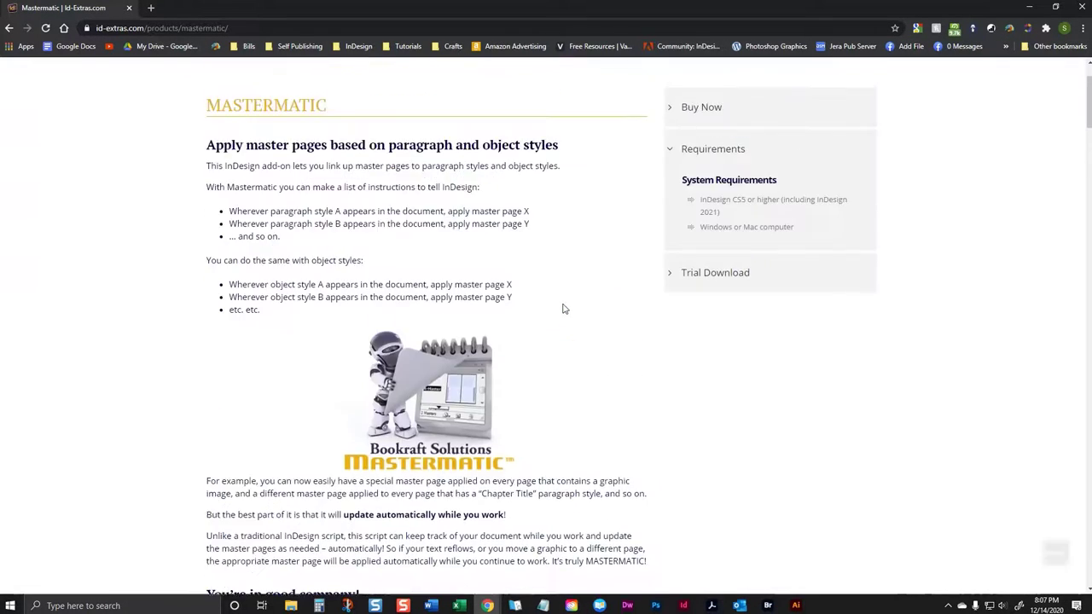
{"action": "scroll", "coordinate": [563, 309], "scroll_direction": "up", "scroll_amount": 2}
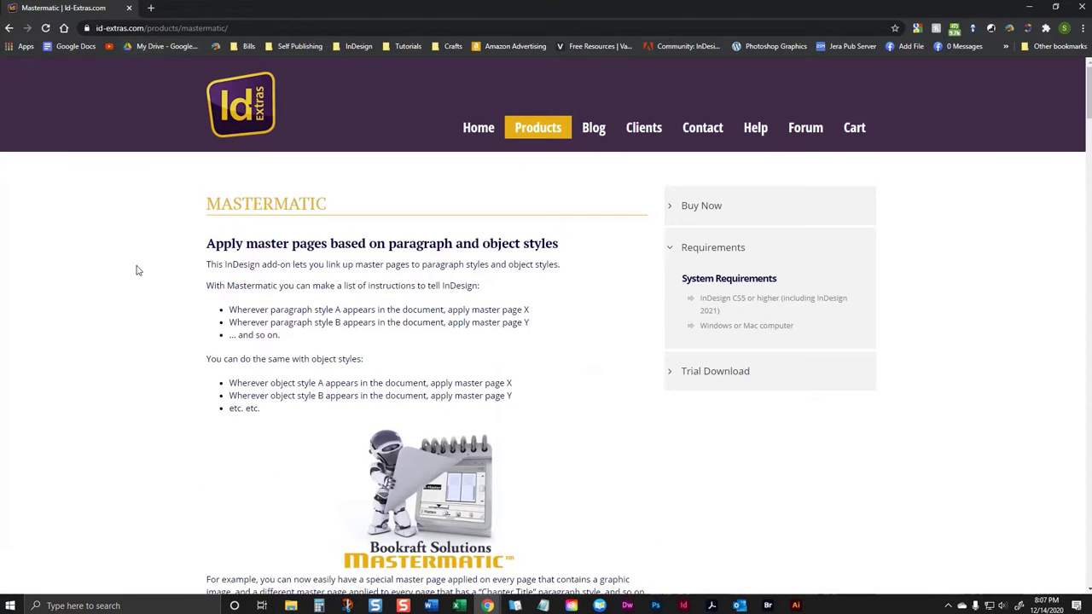
{"action": "left_click", "coordinate": [128, 8]}
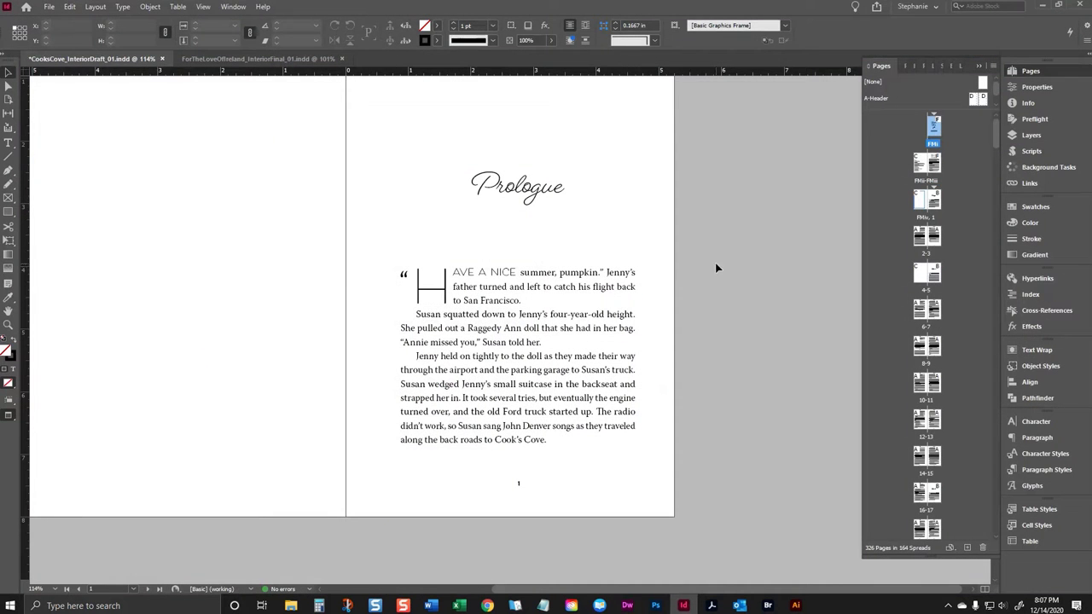